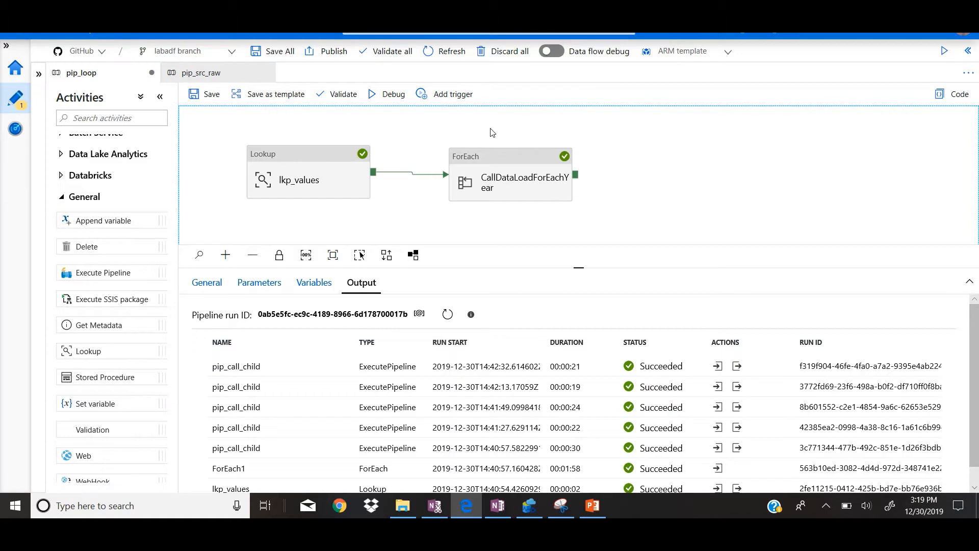
Step: Review the pip_src_raw pipeline's parameters, and examine the query of the lkp_values Lookup activity in pip_loop
left_click(210, 74)
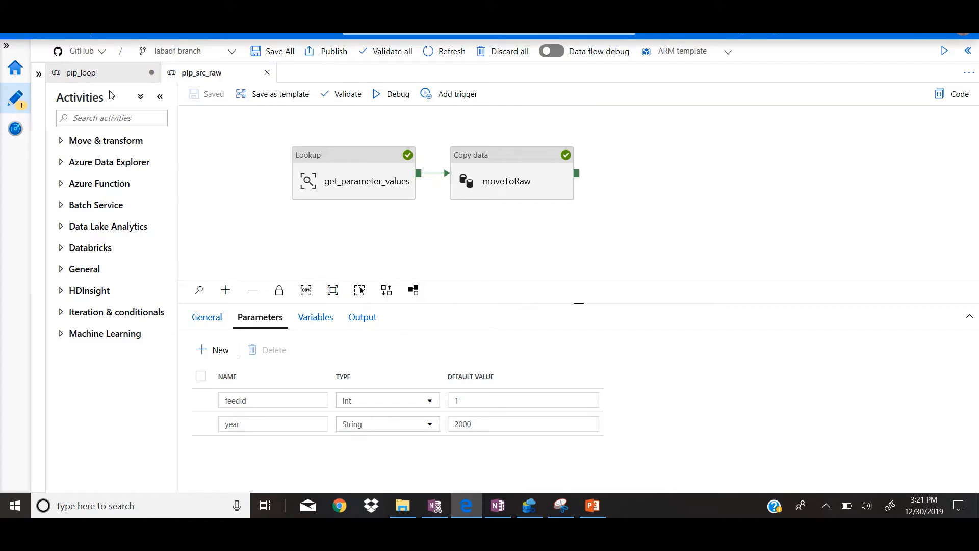
left_click(116, 76)
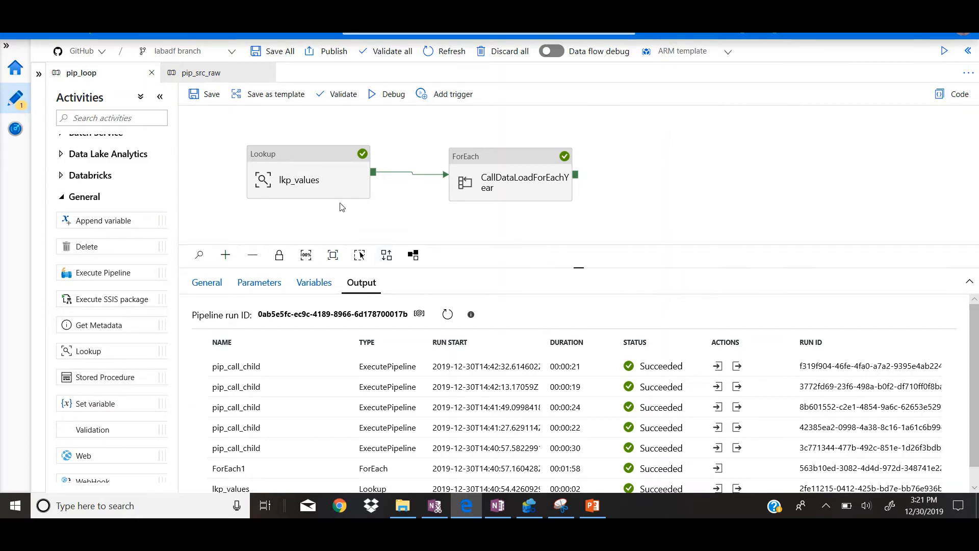
left_click(349, 190)
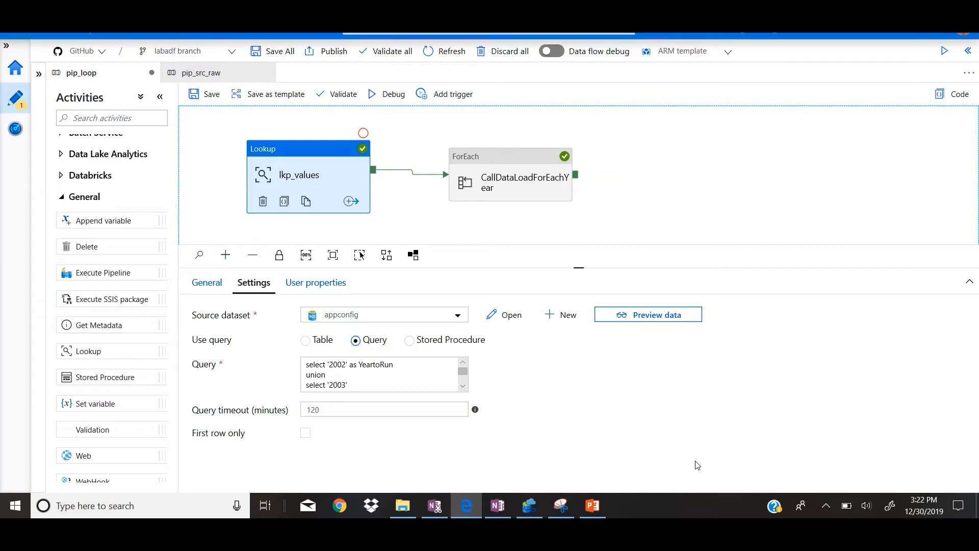
left_click(432, 378)
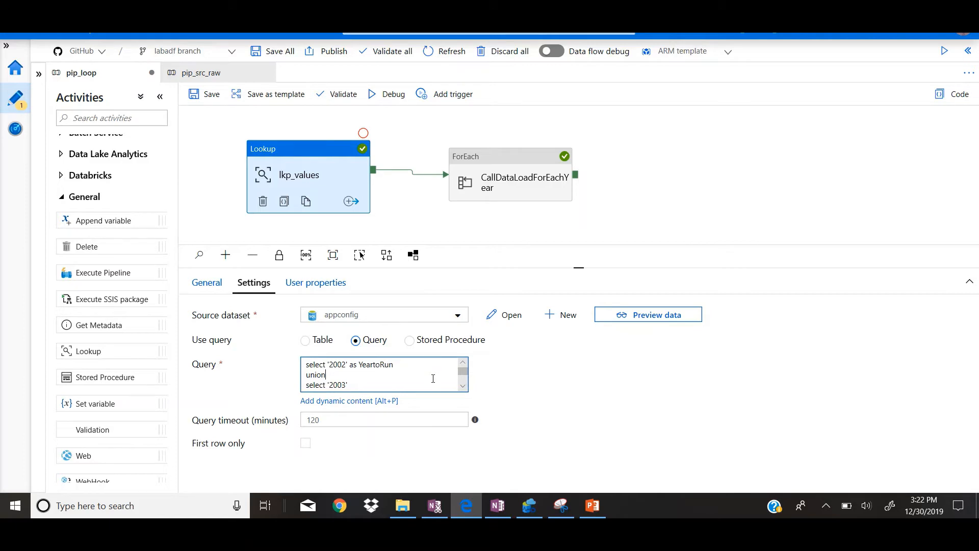
Step: Switch to Azure Data Studio, run the YeartoRun union query for 2002 to 2006, inspect its result rows, and return to Azure Data Factory
key("alt+Tab")
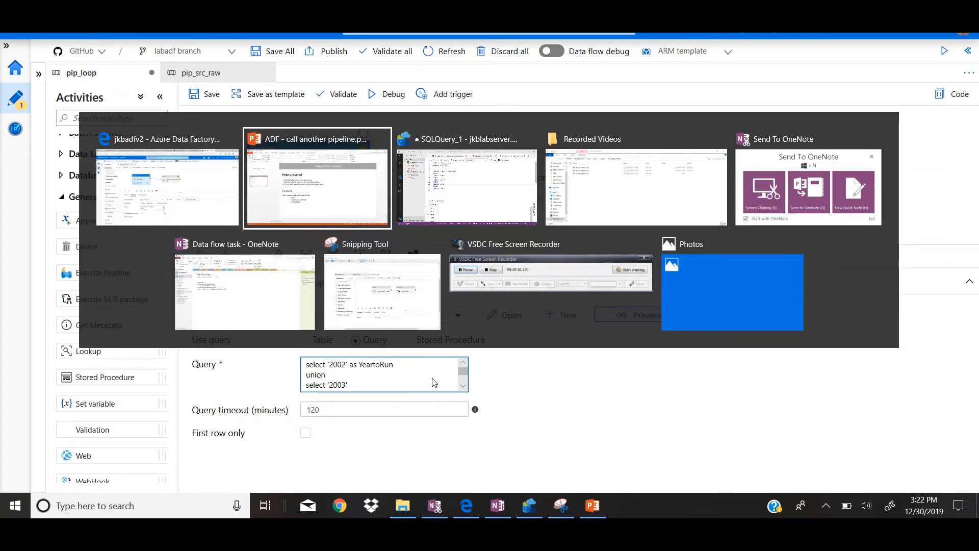
key("alt+Tab")
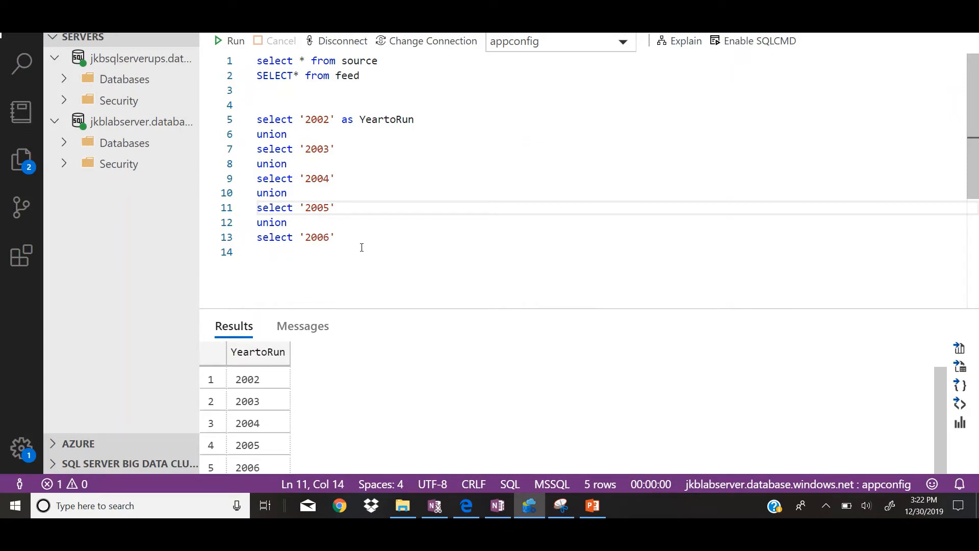
left_click_drag(361, 247, 249, 124)
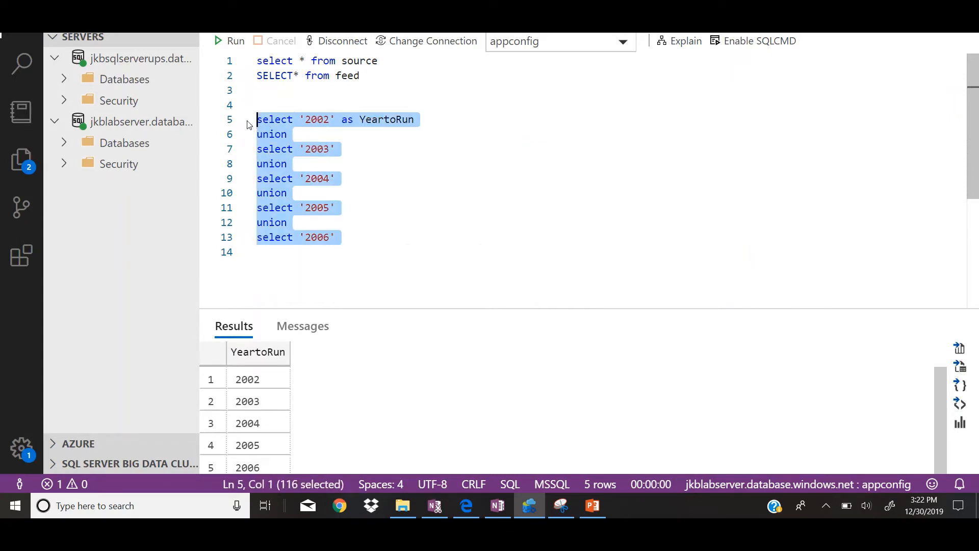
key("F5")
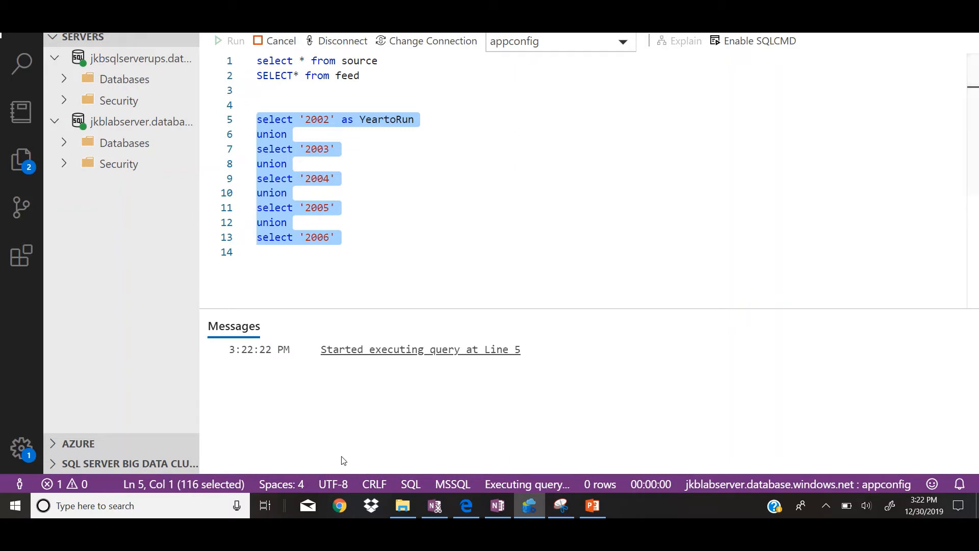
left_click_drag(461, 312, 462, 265)
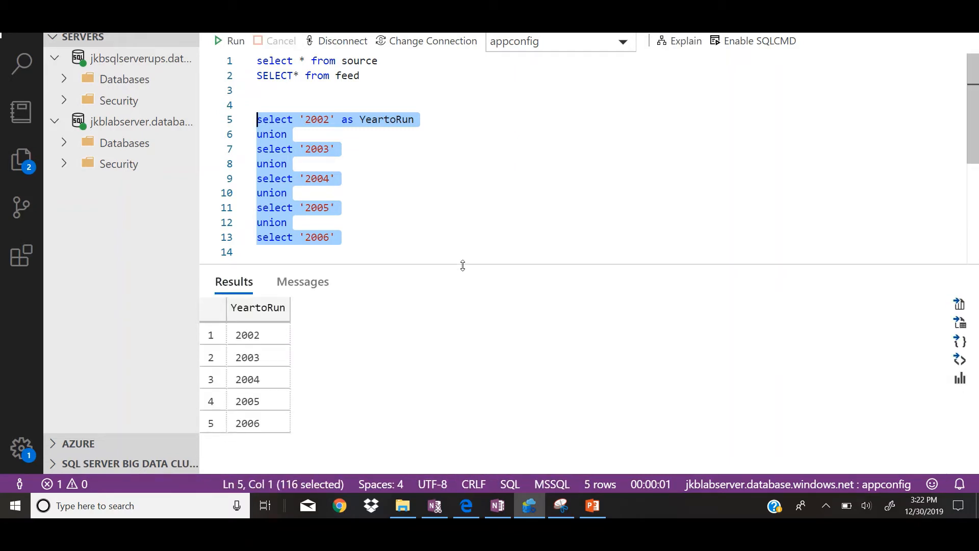
left_click(276, 423)
left_click_drag(276, 423, 269, 335)
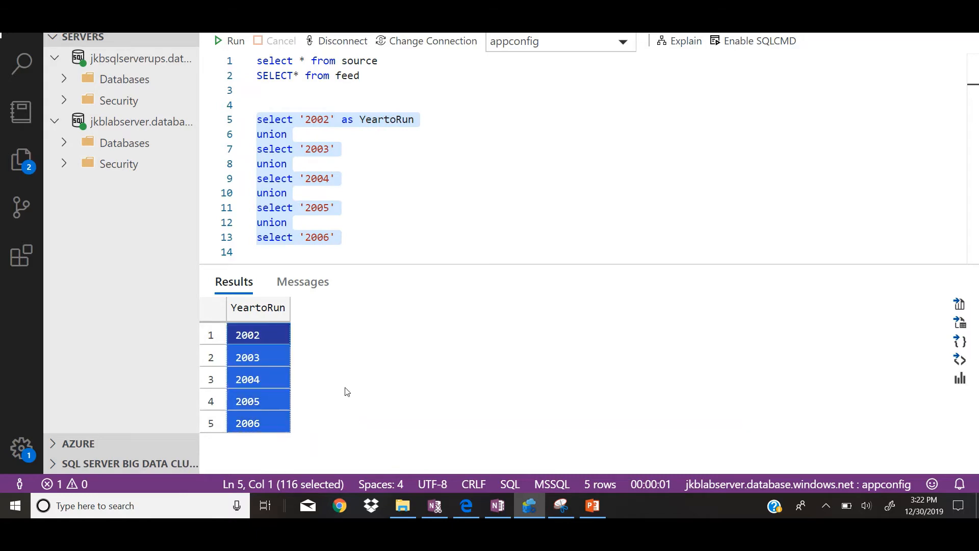
left_click(345, 388)
key("alt+Tab")
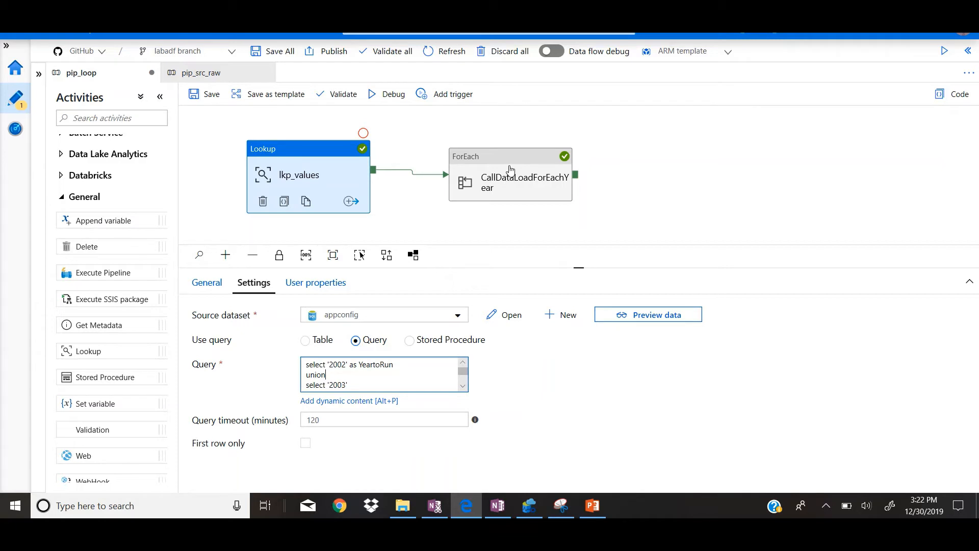
Step: Add a second ForEach activity beside CallDataLoadForEachYear in pip_loop and delete it again
left_click_drag(171, 315, 170, 447)
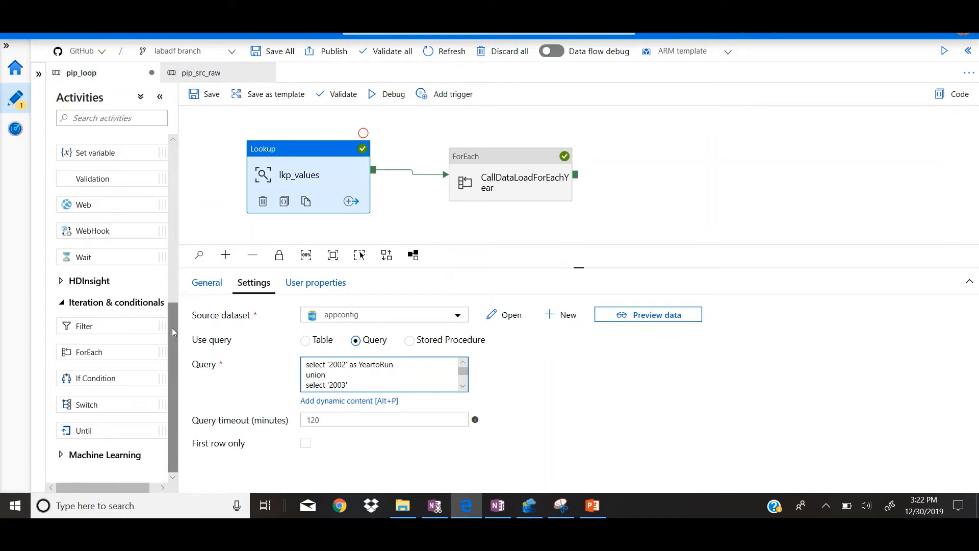
left_click_drag(172, 326, 171, 396)
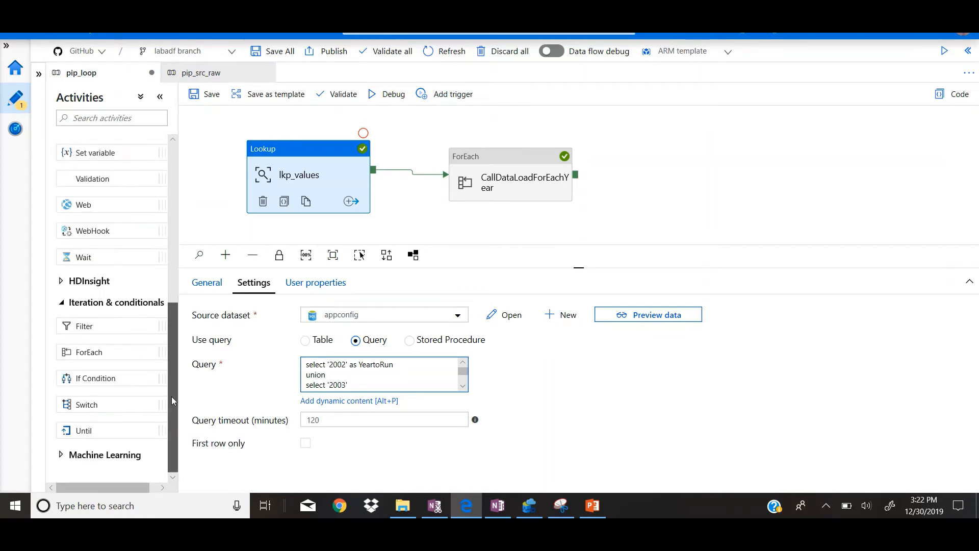
left_click(105, 353)
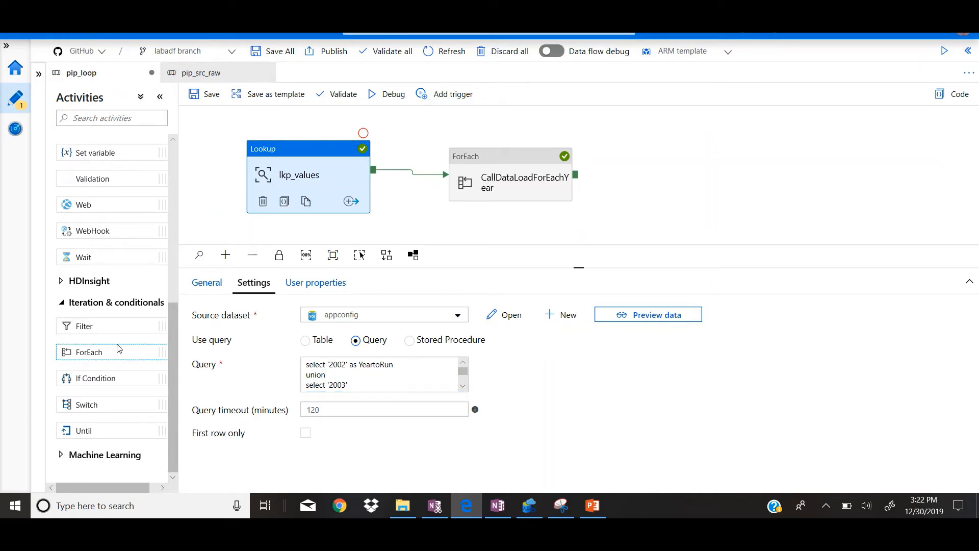
left_click_drag(120, 360, 693, 169)
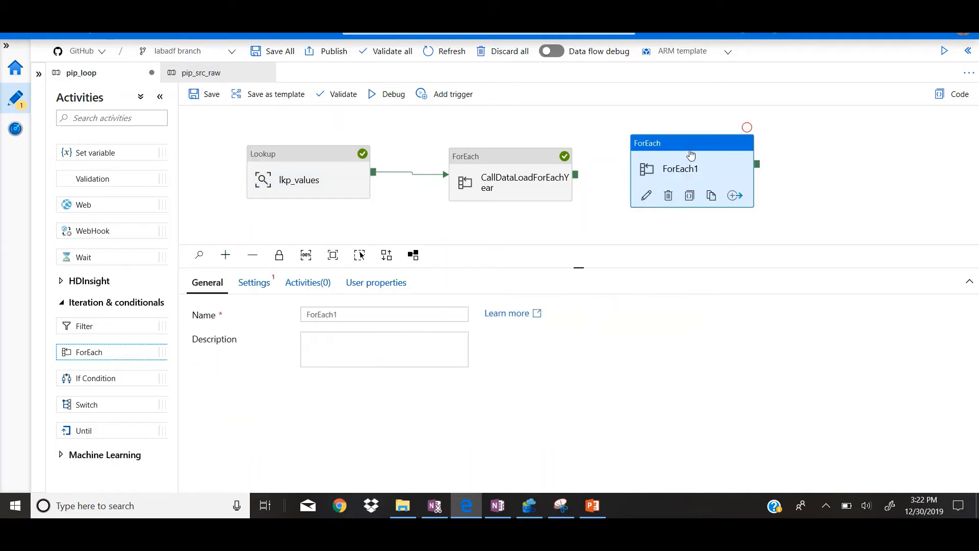
left_click(657, 145)
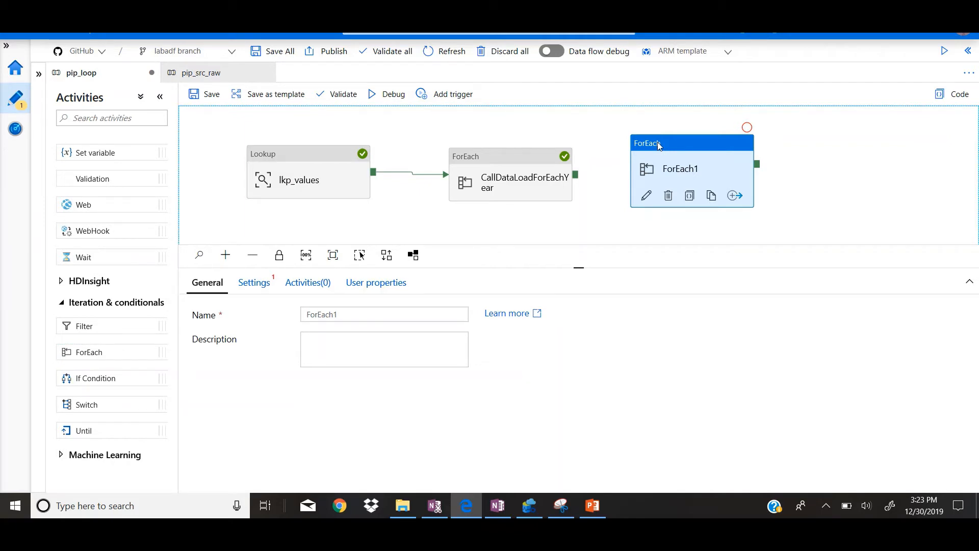
key("Delete")
Step: Examine the name and the iteration settings of the CallDataLoadForEachYear ForEach activity
left_click_drag(507, 184, 507, 178)
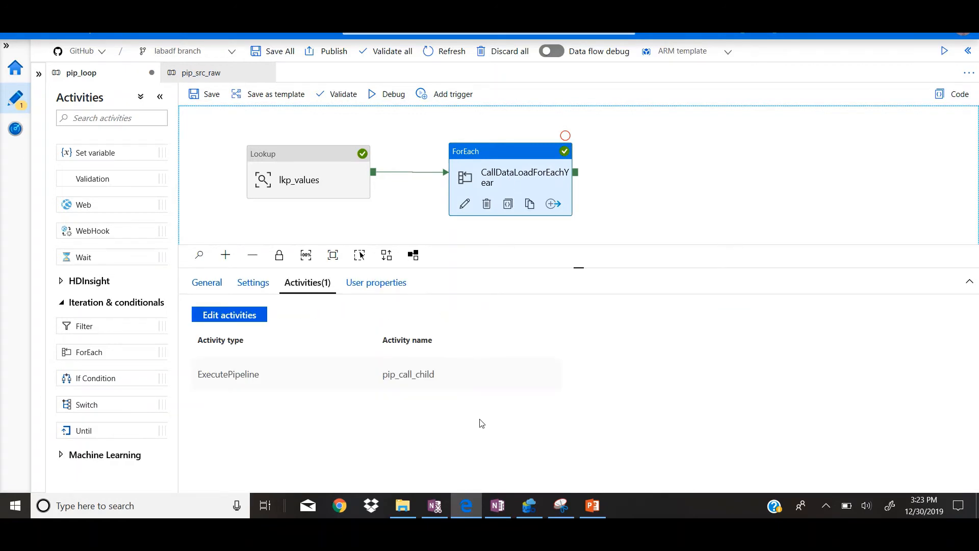
left_click(206, 282)
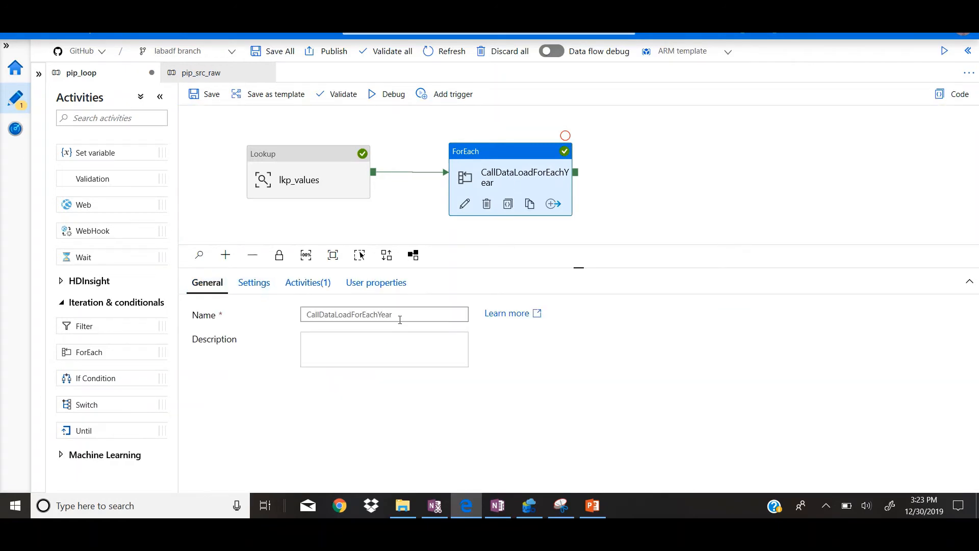
left_click_drag(400, 320, 297, 333)
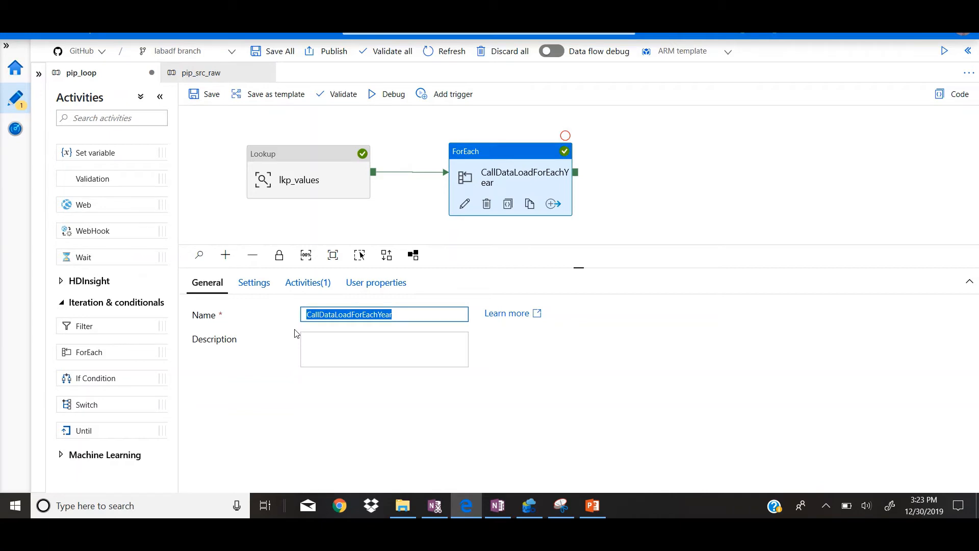
left_click(268, 288)
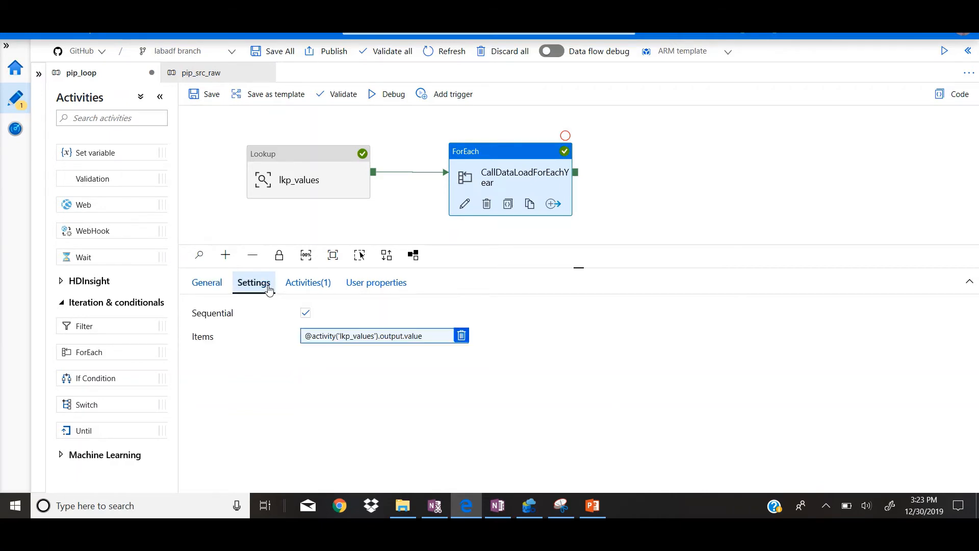
Step: Inspect the ForEach Items expression and the available activity outputs in the dynamic content editor, and cancel without changes
left_click(362, 343)
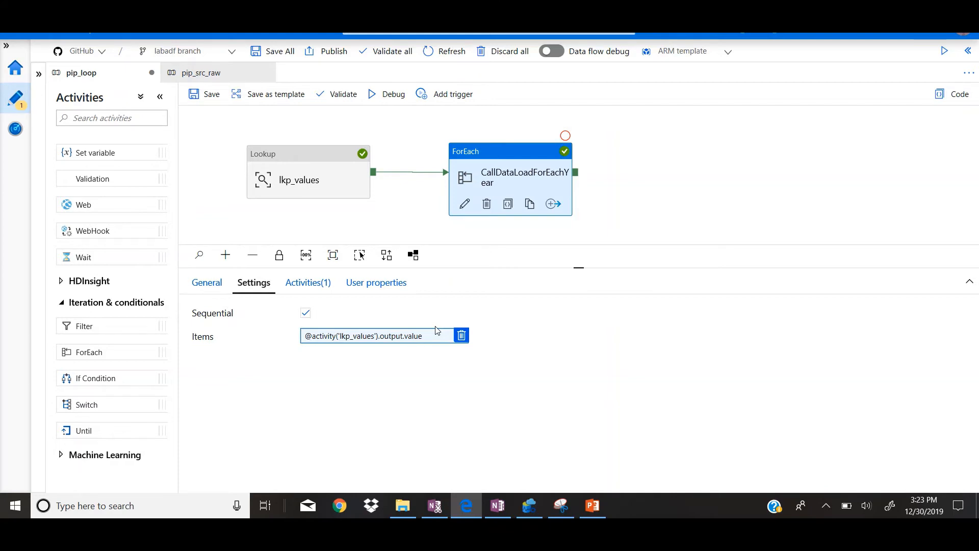
left_click(440, 341)
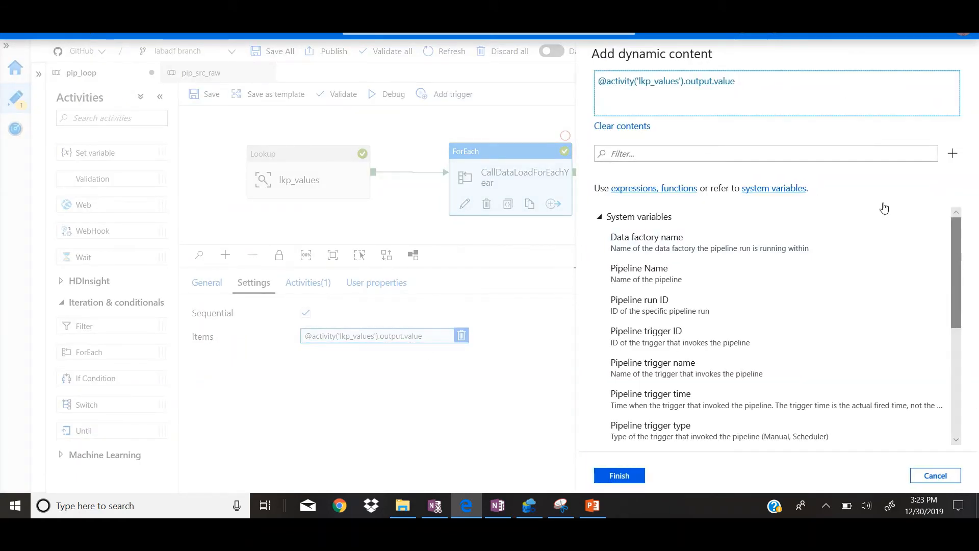
left_click_drag(959, 285, 973, 398)
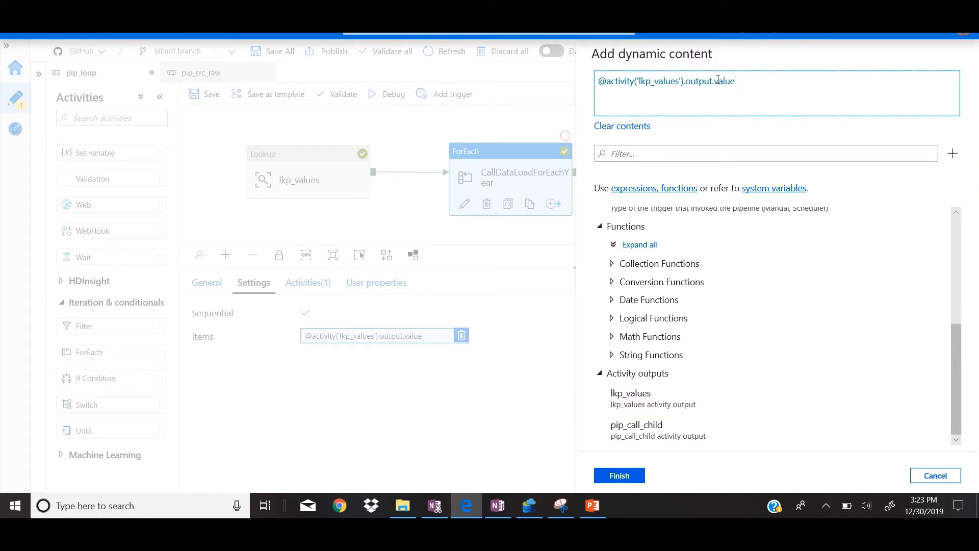
left_click_drag(719, 81, 777, 83)
left_click(936, 476)
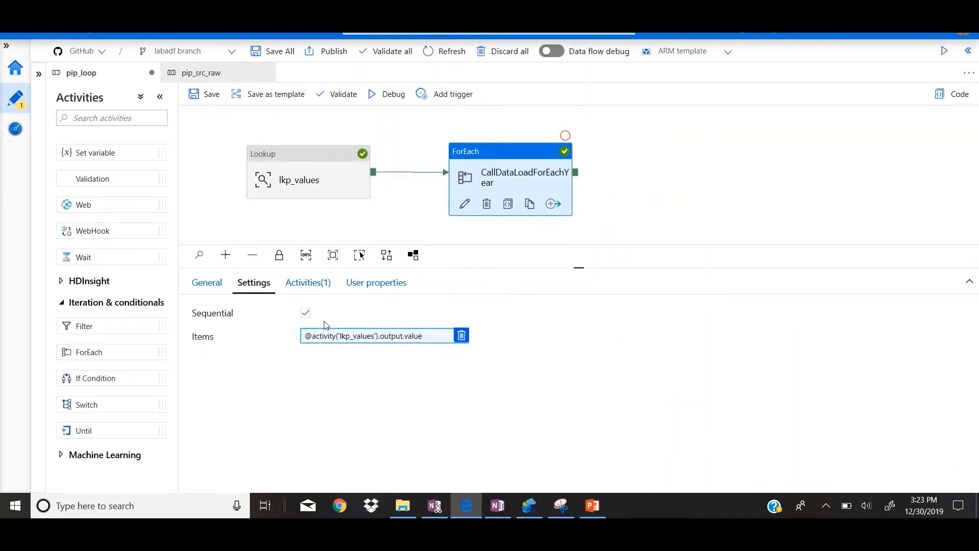
Step: Open the activities inside CallDataLoadForEachYear and examine the name of its Execute Pipeline activity
left_click(307, 290)
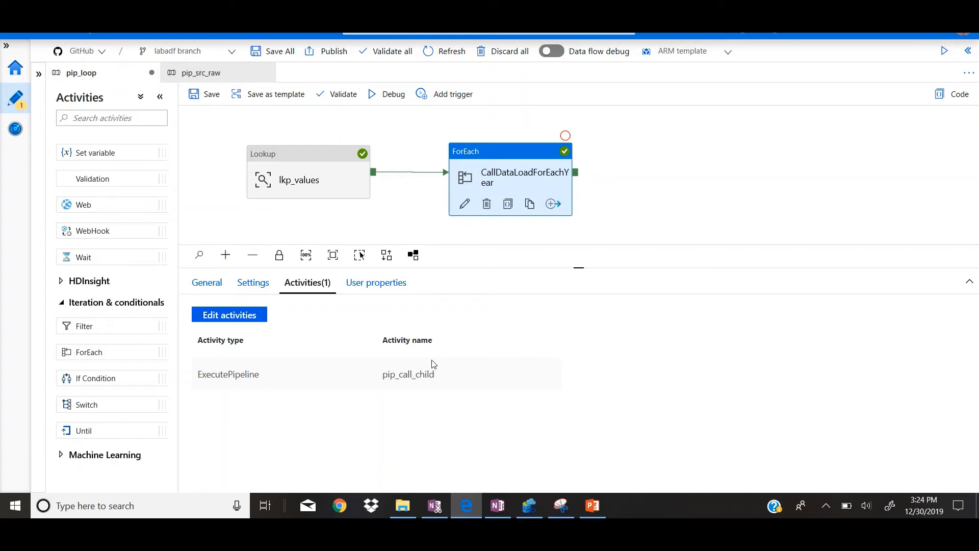
left_click(230, 315)
left_click_drag(573, 124, 410, 163)
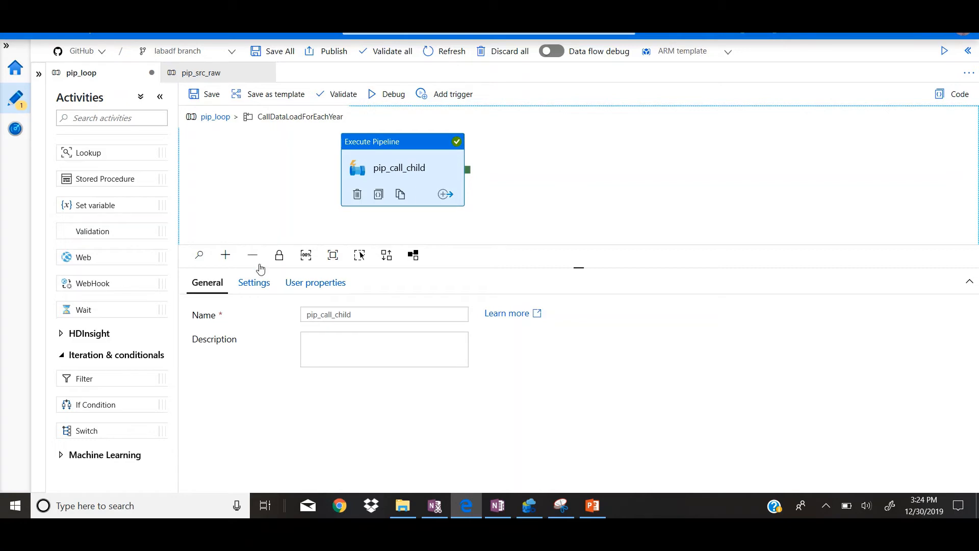
left_click_drag(172, 335, 176, 186)
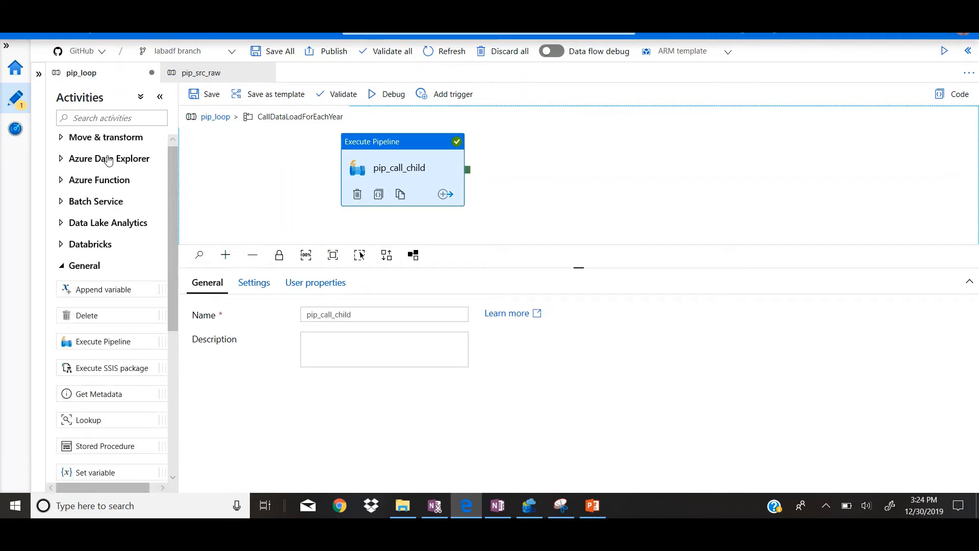
left_click(106, 347)
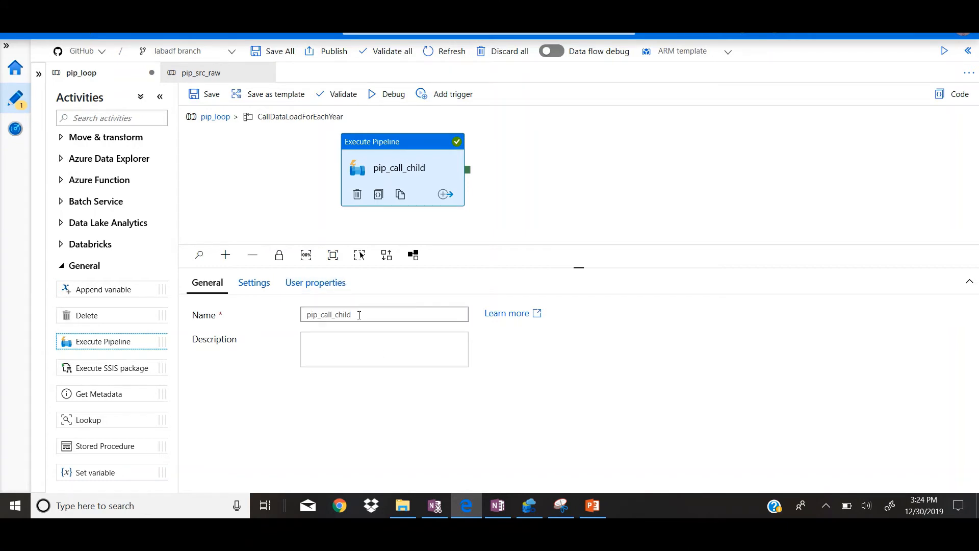
left_click_drag(365, 314, 305, 315)
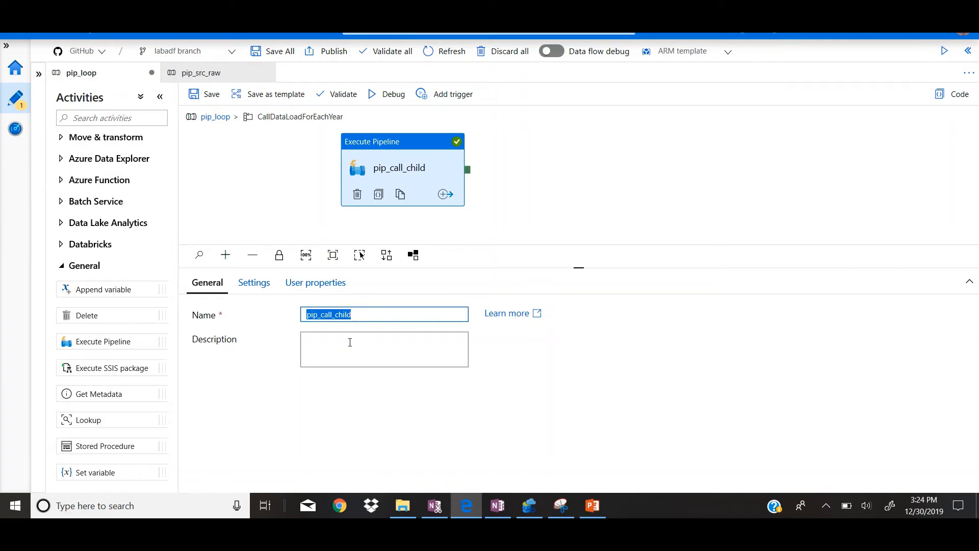
Step: Select pip_src_raw as the invoked pipeline of the pip_call_child activity
left_click(254, 284)
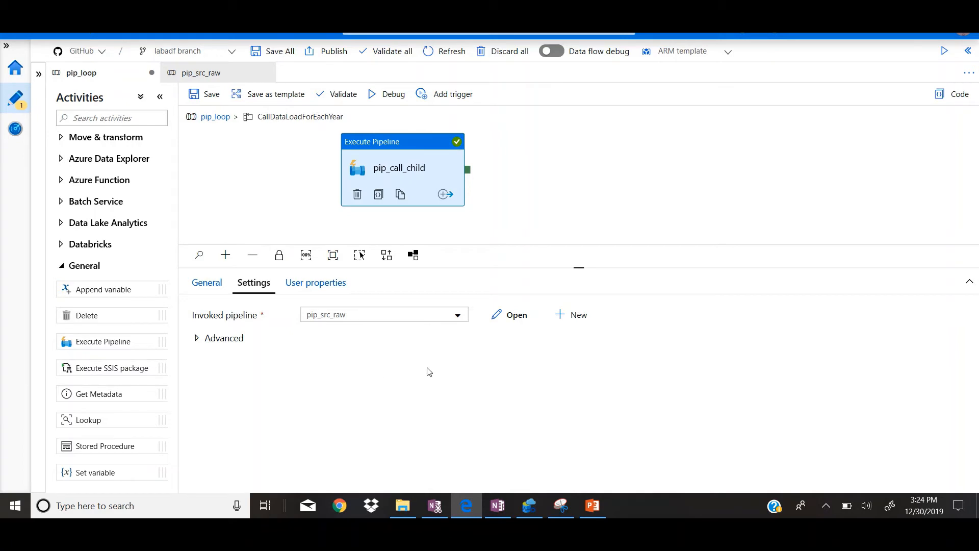
left_click(463, 319)
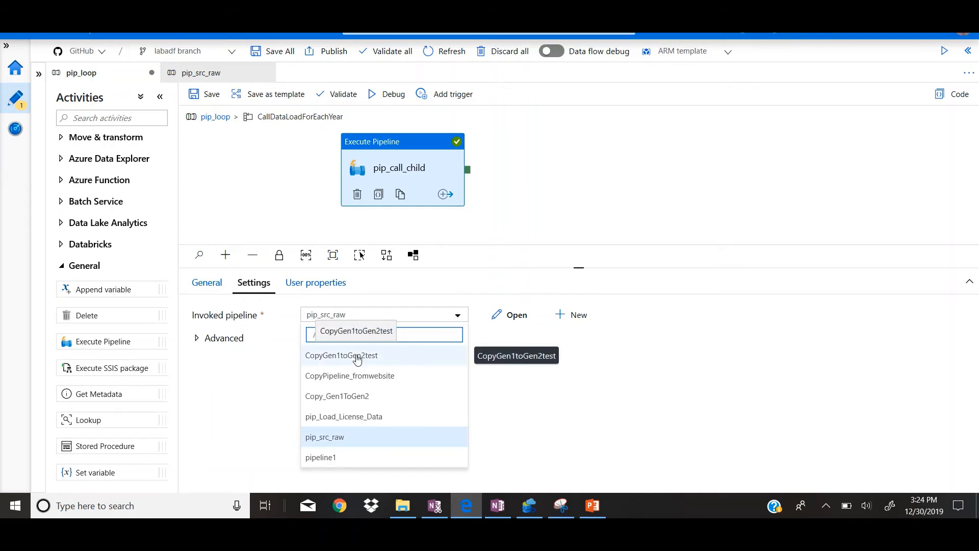
left_click(355, 439)
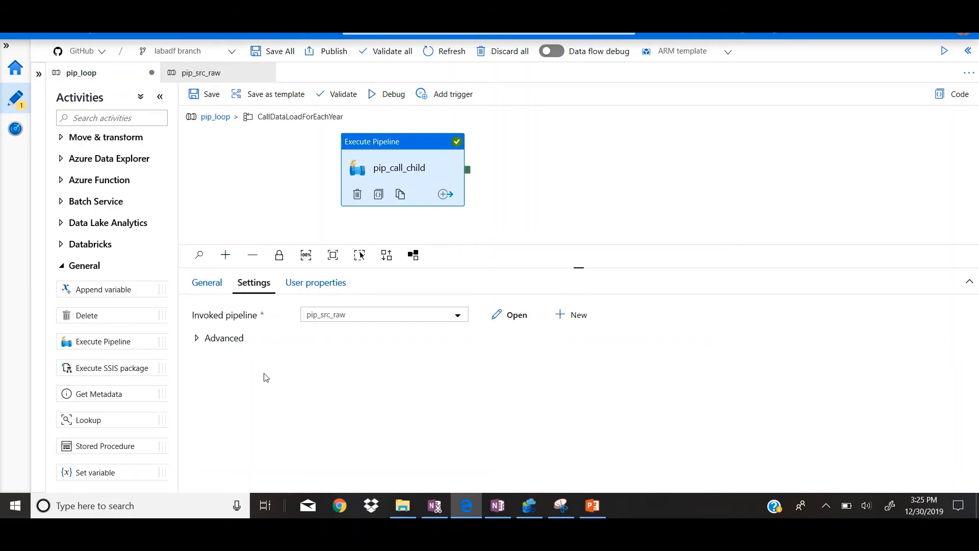
Step: Expand the advanced settings of pip_call_child and examine the feedid and year parameters passed to the invoked pipeline
left_click(199, 340)
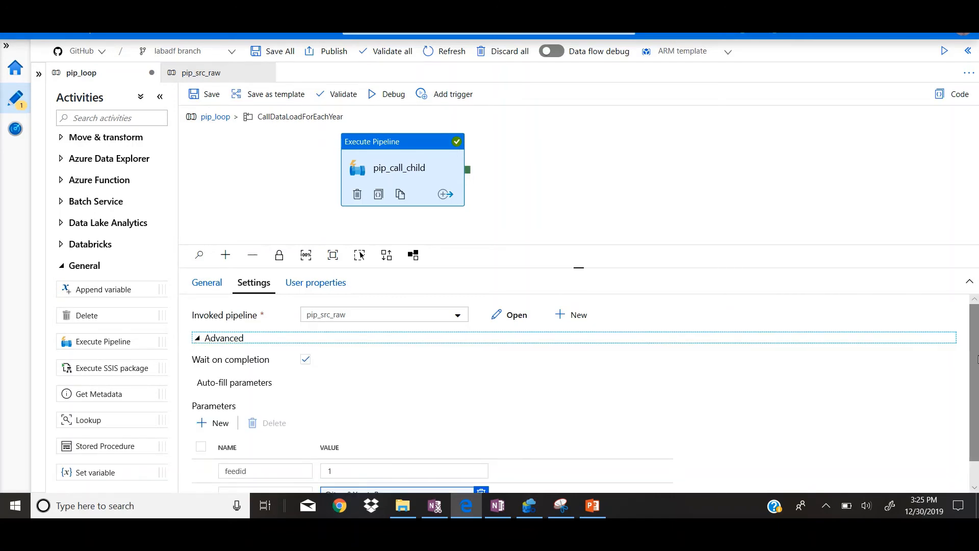
scroll(867, 433, "down", 1)
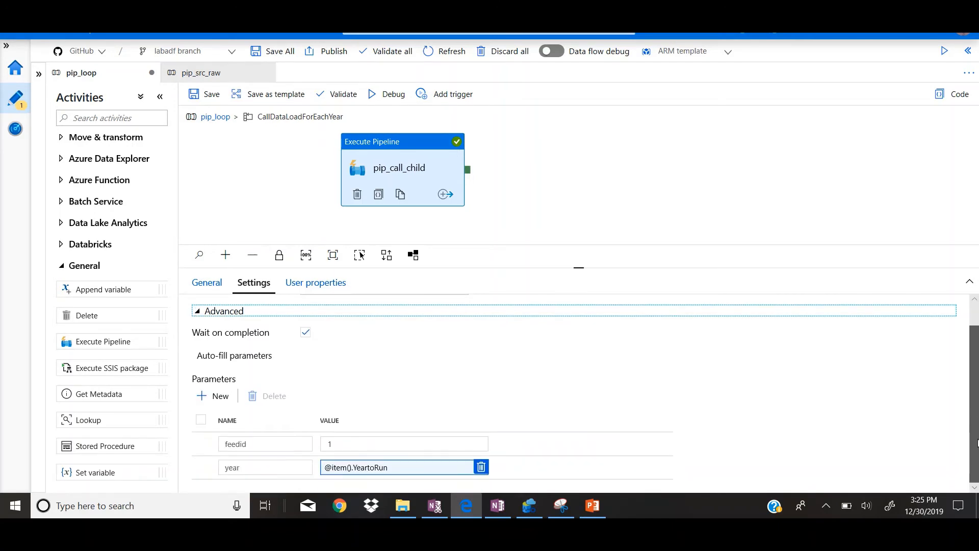
left_click(381, 445)
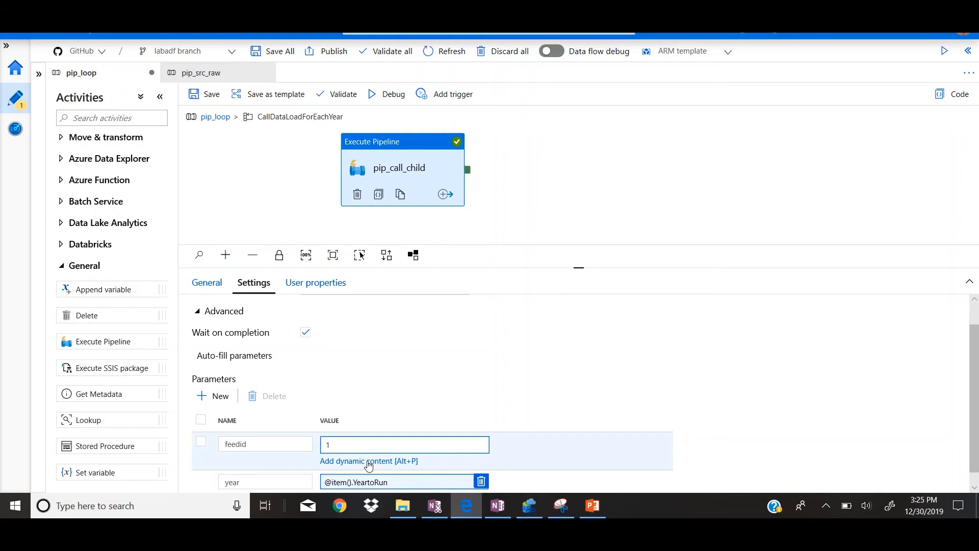
scroll(975, 463, "down", 1)
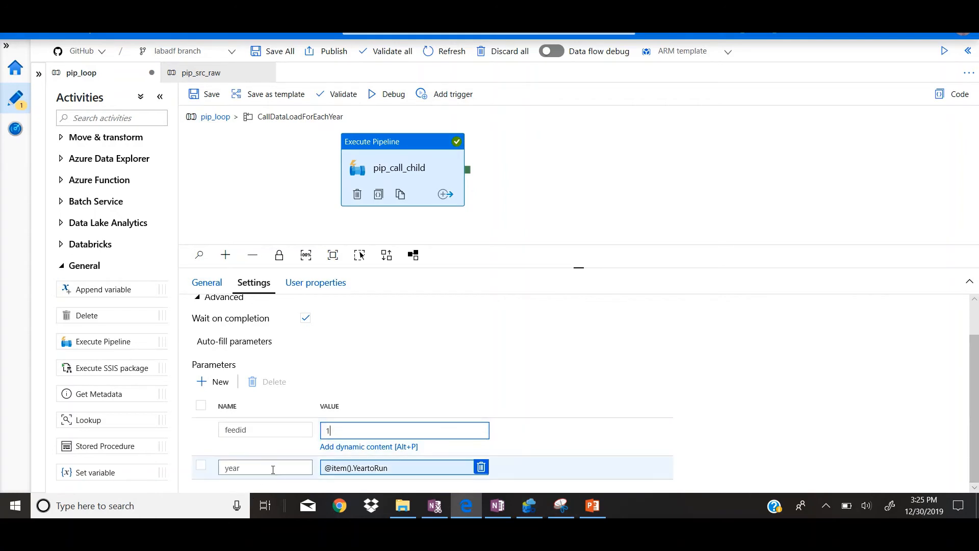
Step: Examine the item and column parts of the year parameter's expression in the dynamic content editor, and accept it unaltered
left_click(416, 472)
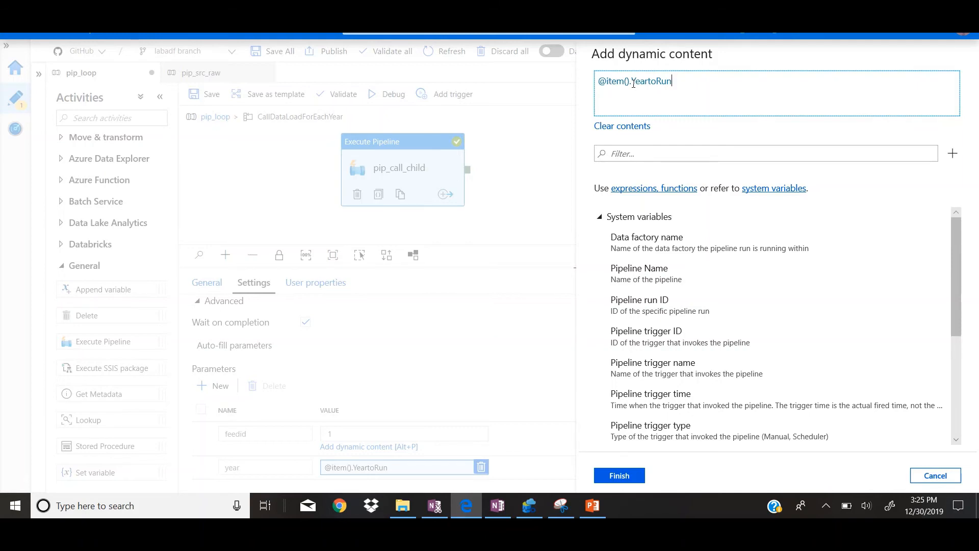
left_click_drag(631, 84, 595, 80)
double_click(647, 98)
left_click(682, 86)
left_click_drag(635, 81, 713, 84)
left_click(713, 84)
left_click(630, 480)
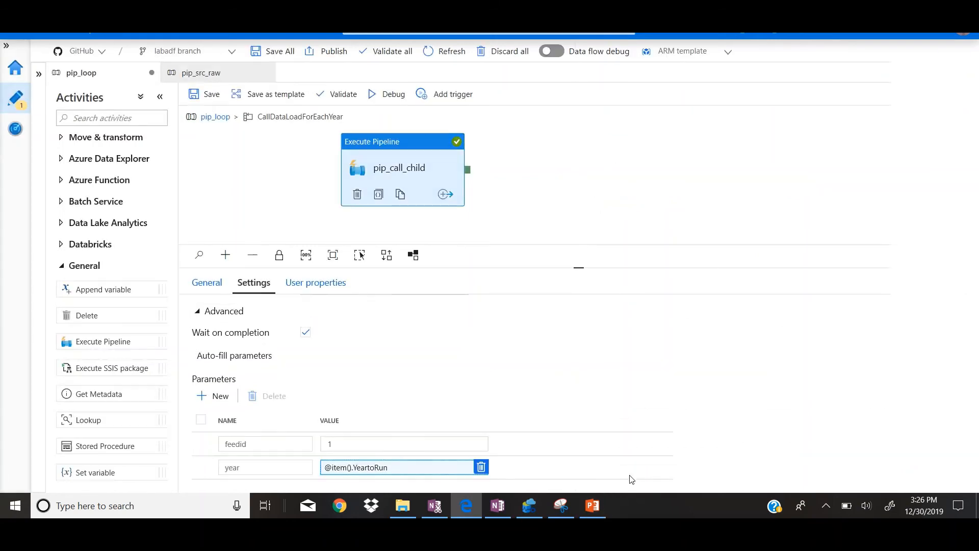
Step: Return to the top level of pip_loop and examine the activity list of CallDataLoadForEachYear
left_click(620, 227)
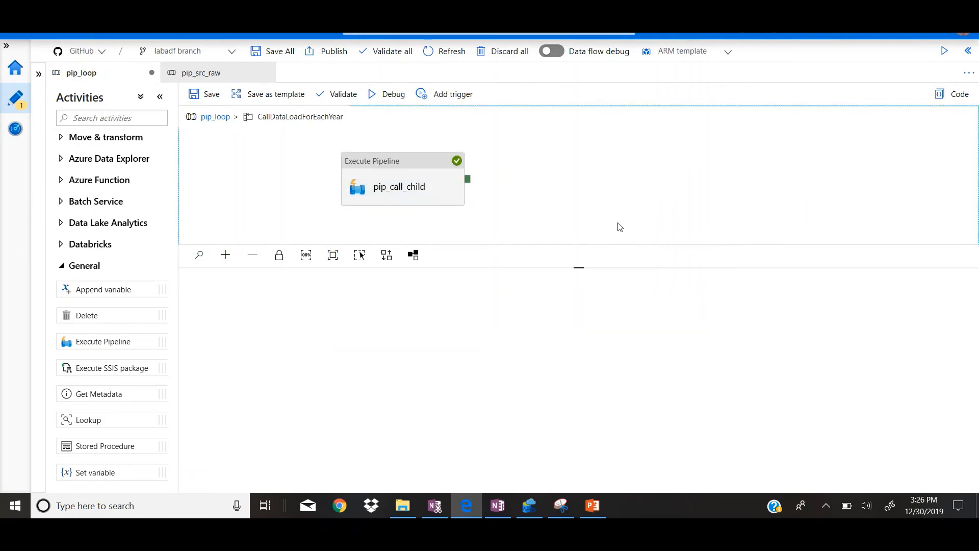
left_click(216, 118)
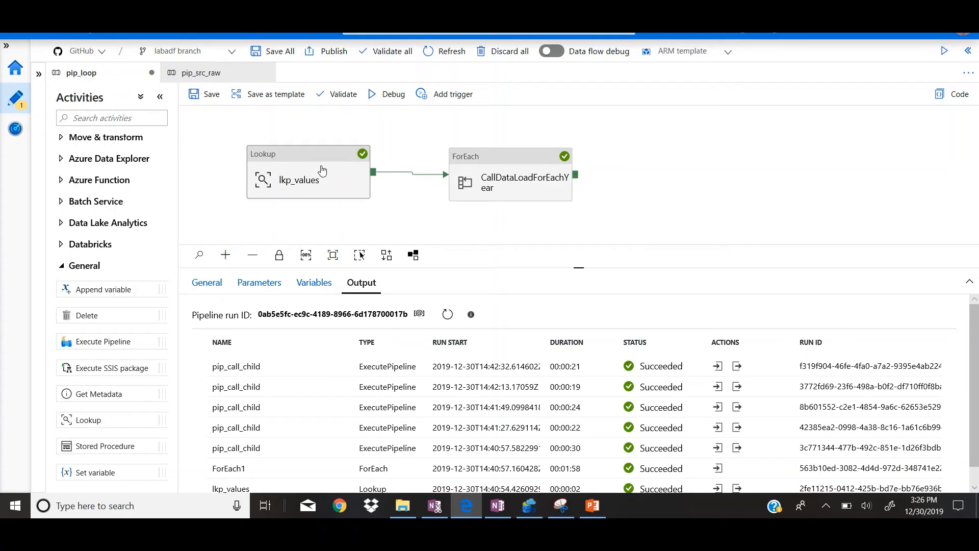
left_click(513, 166)
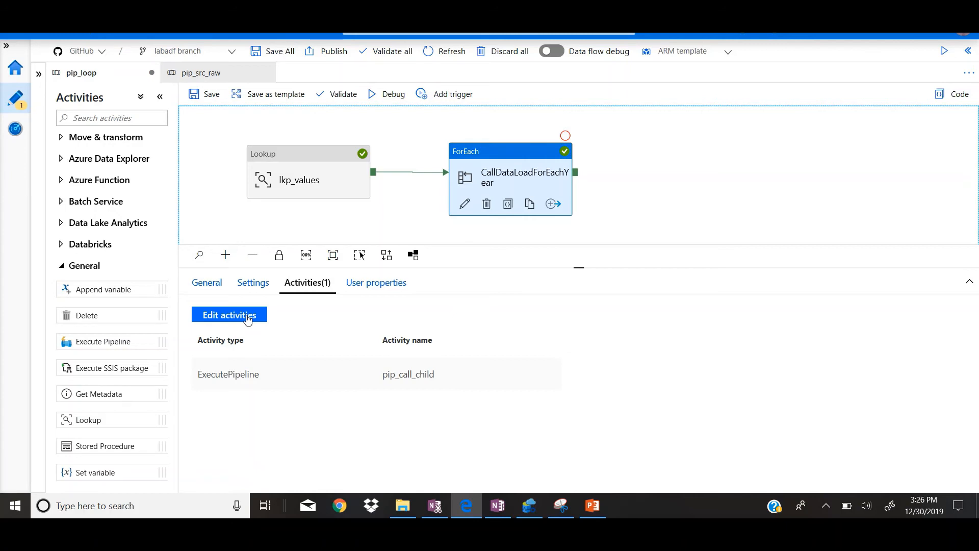
Step: Open the pip_src_raw pipeline and examine its parameters and its moveToRaw copy activity
left_click(199, 73)
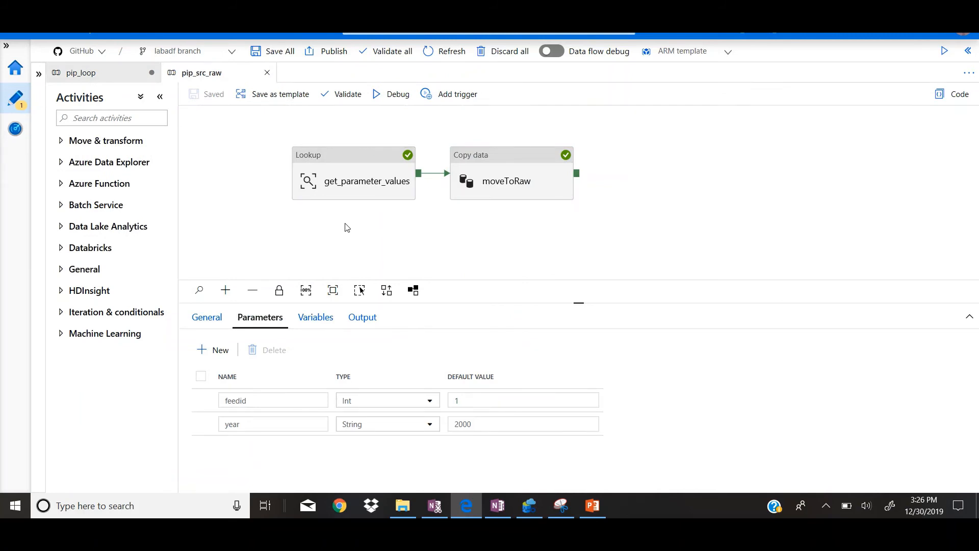
left_click(515, 188)
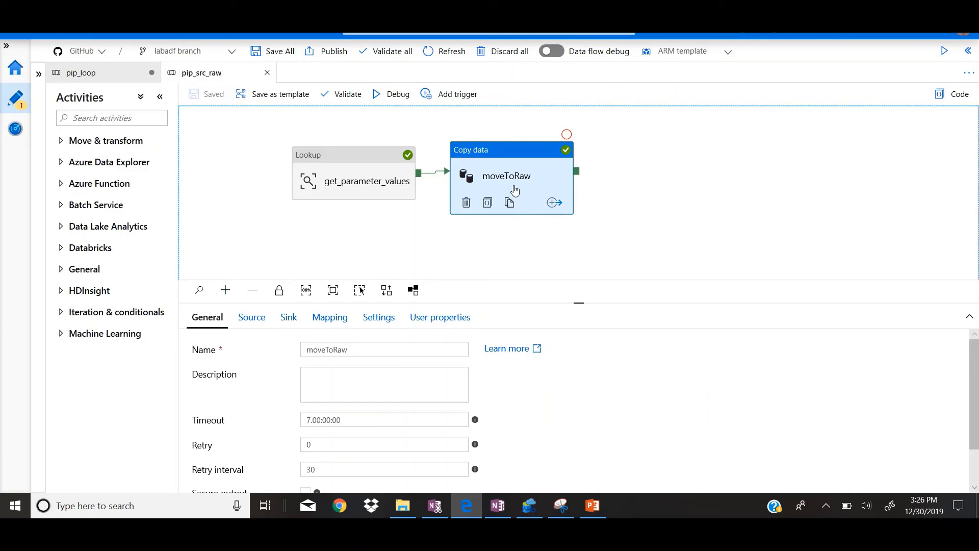
left_click(615, 211)
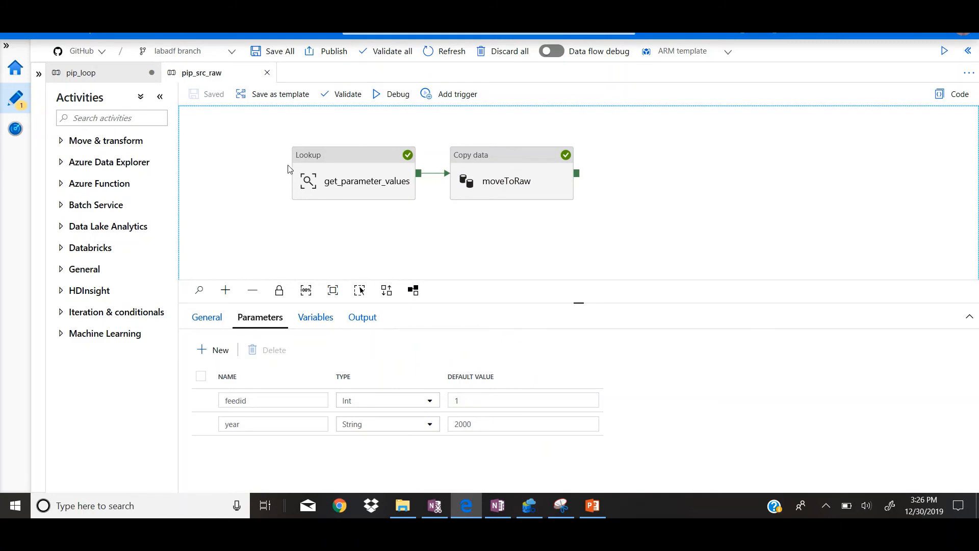
Step: Return to pip_loop, start a debug run of it and refresh the run's activity statuses
left_click(105, 75)
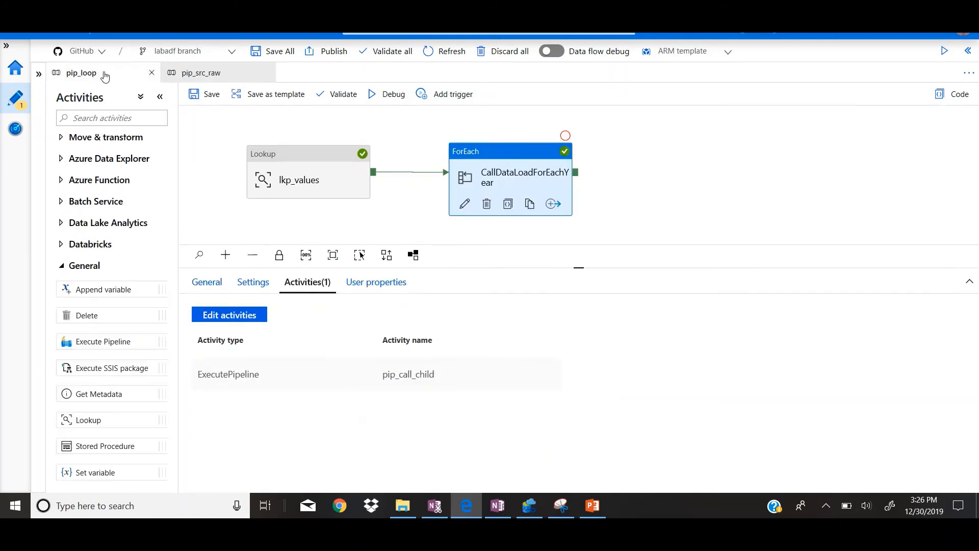
left_click(709, 225)
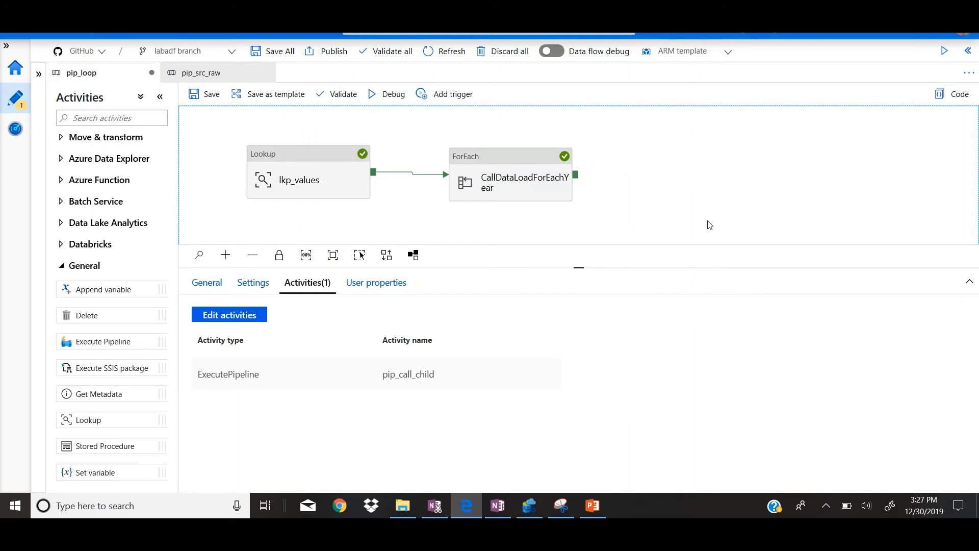
left_click(394, 96)
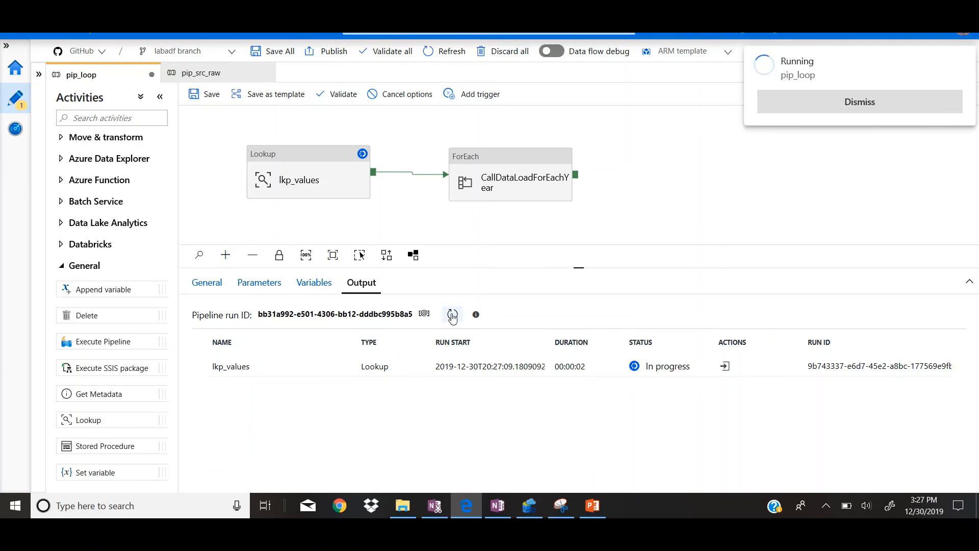
left_click(454, 315)
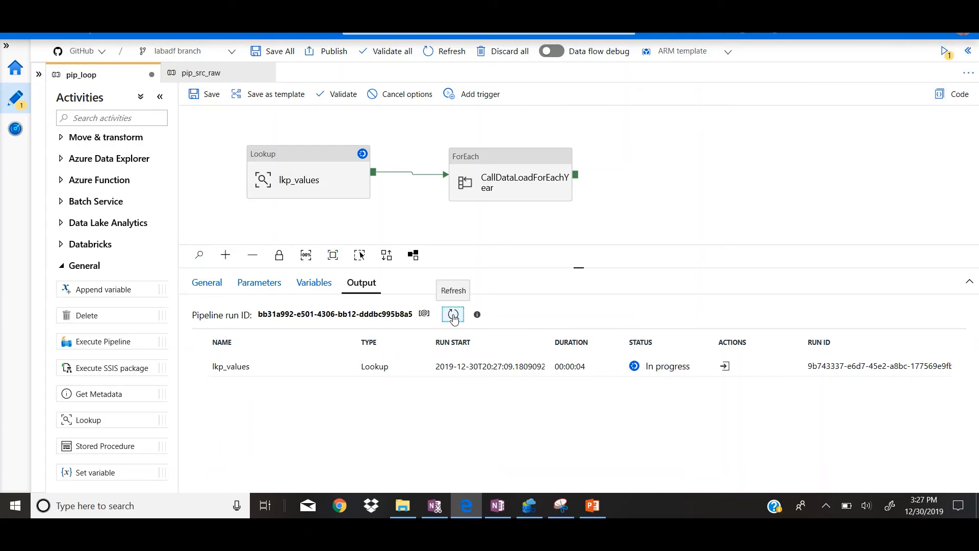
left_click(454, 316)
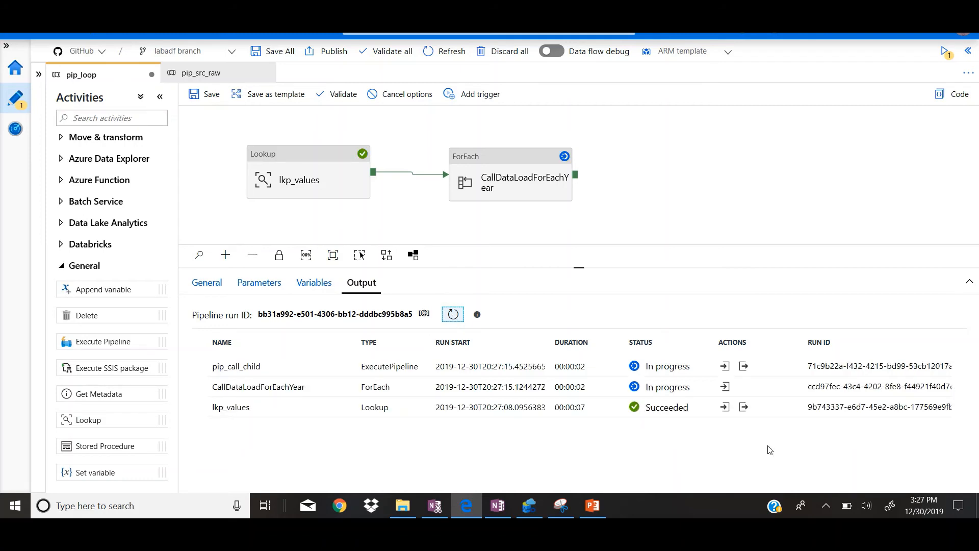
Step: Examine the YeartoRun values in the full output of the lkp_values run, and close the output
left_click(743, 406)
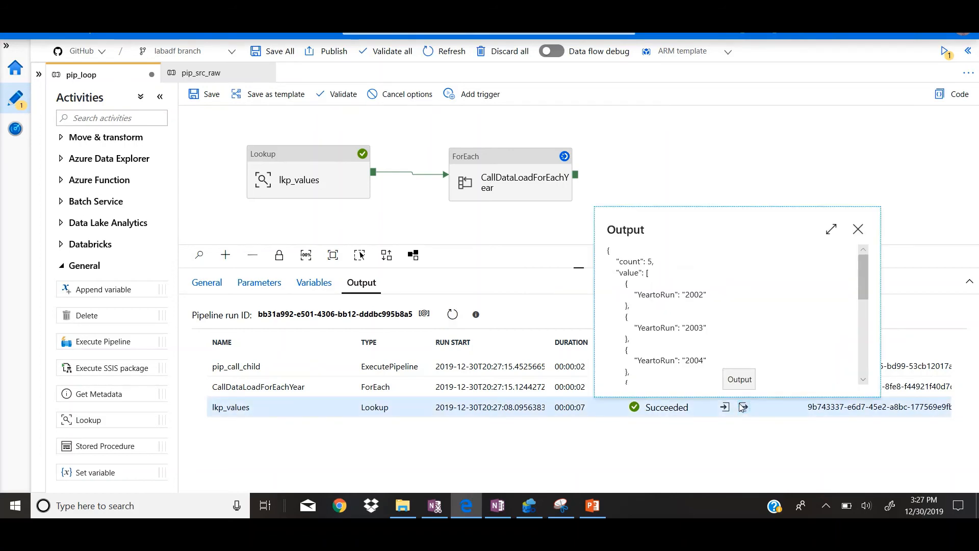
left_click_drag(860, 288, 862, 294)
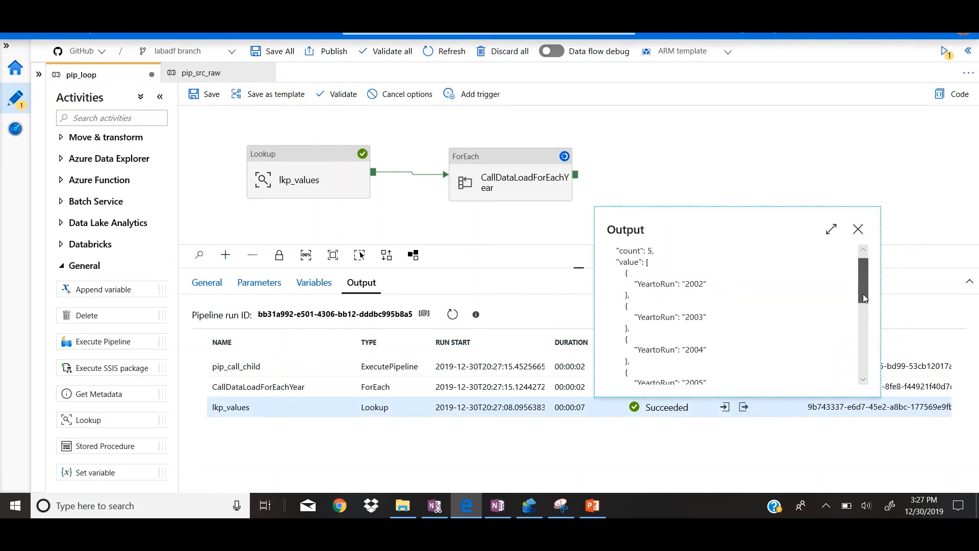
left_click(831, 229)
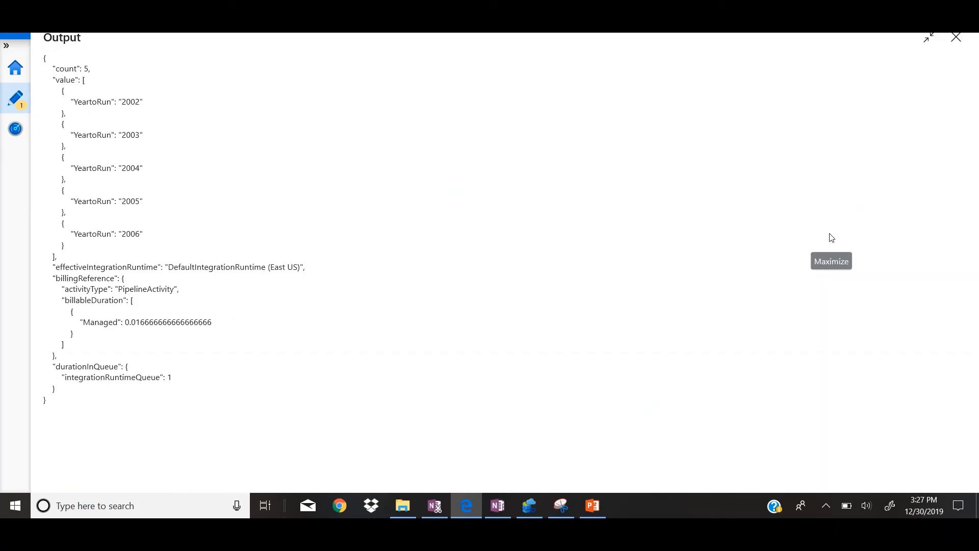
double_click(124, 103)
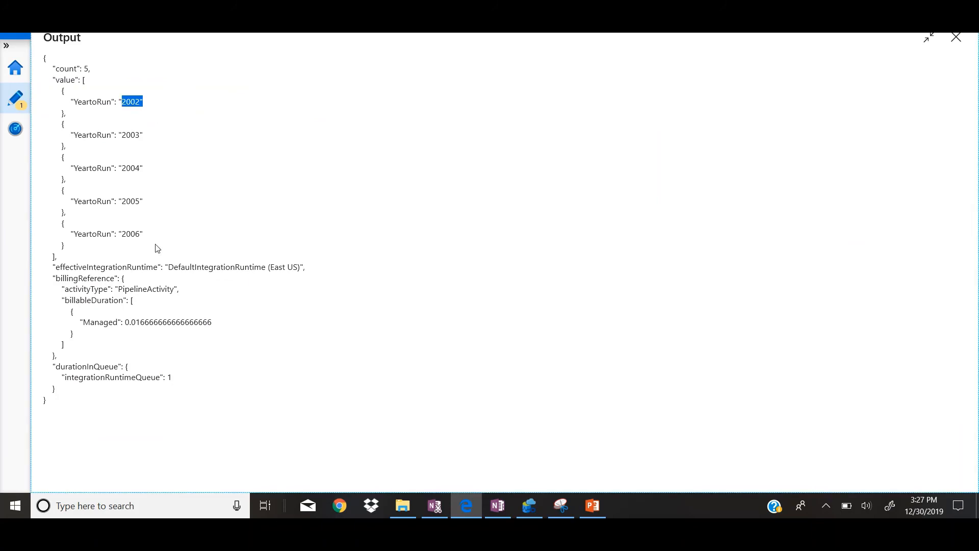
double_click(133, 234)
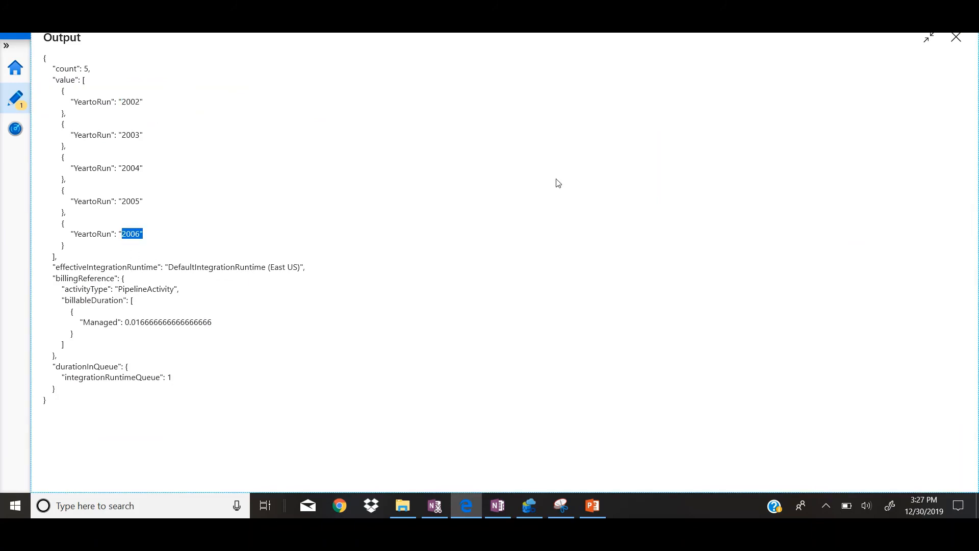
left_click(928, 46)
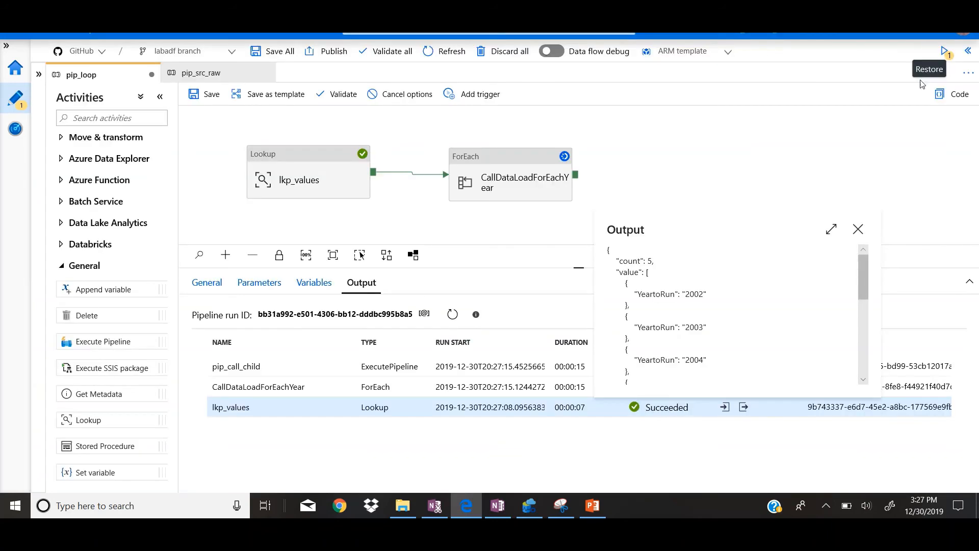
left_click(860, 228)
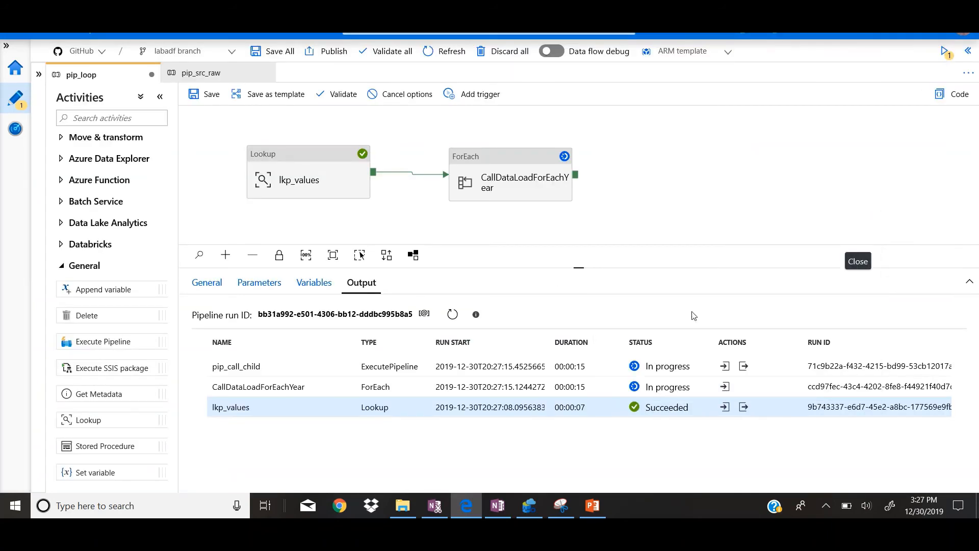
Step: Refresh the pip_loop run, open the pip_src_raw run from the first pip_call_child output, and refresh its activity statuses
left_click(447, 322)
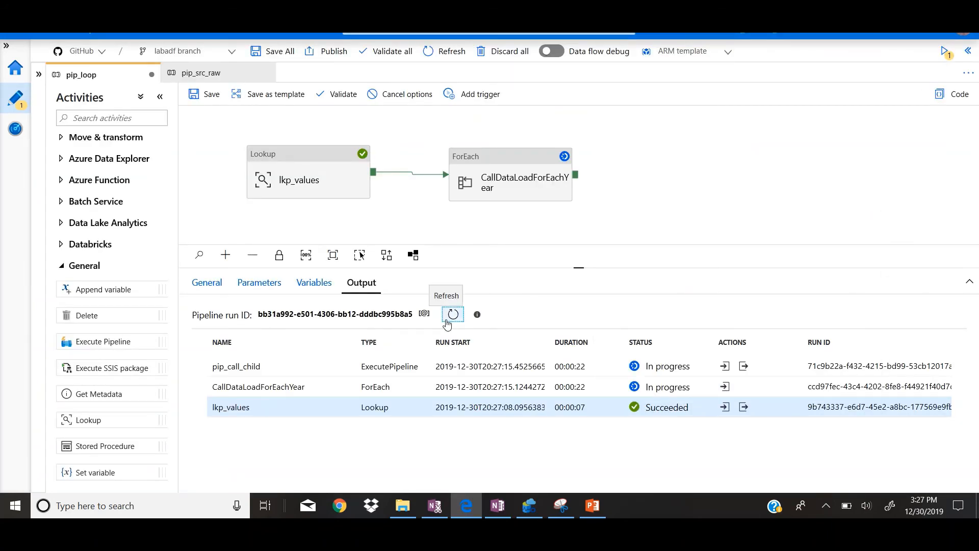
left_click(745, 368)
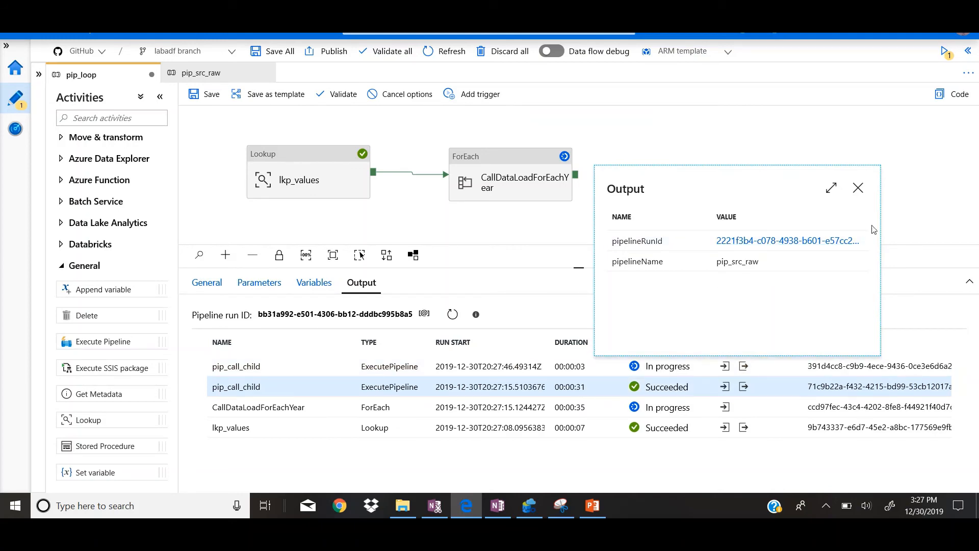
left_click(813, 241)
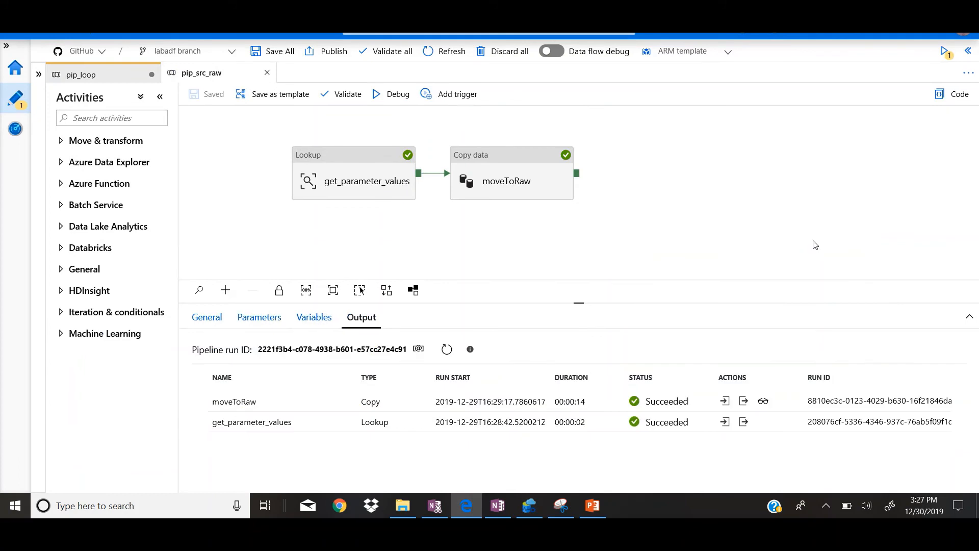
left_click(446, 351)
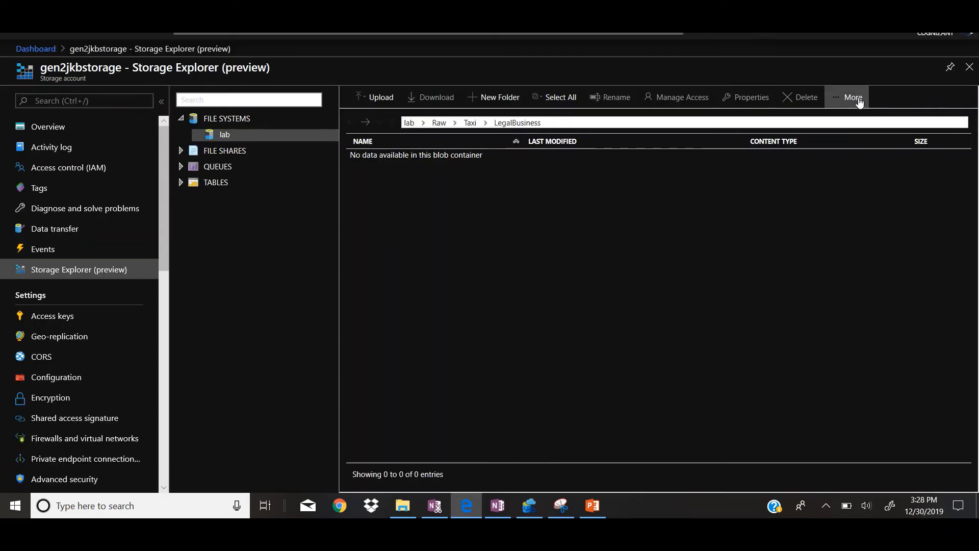
Step: Switch to Storage Explorer, refresh the lab/Raw/Taxi/LegalBusiness folder and examine the files written for each year
left_click(859, 102)
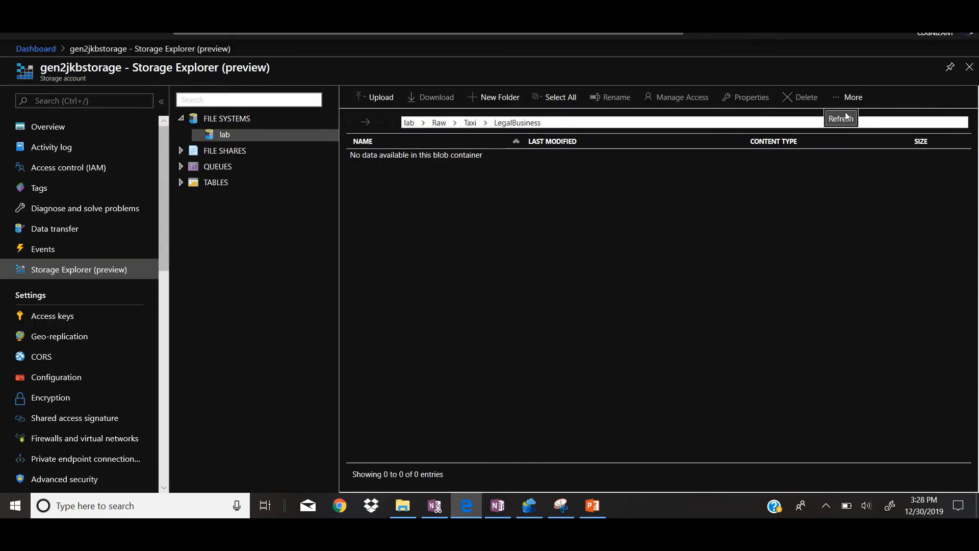
left_click(844, 121)
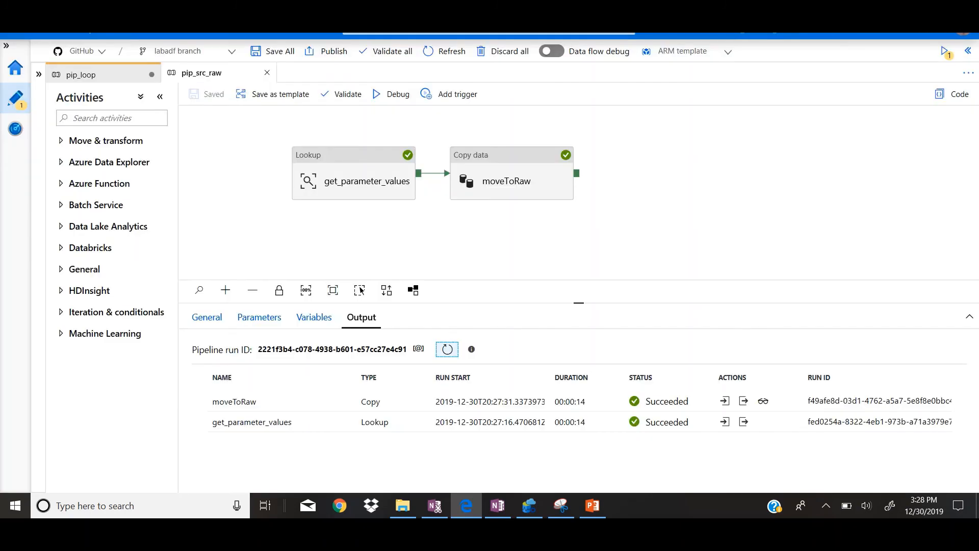
left_click(694, 199)
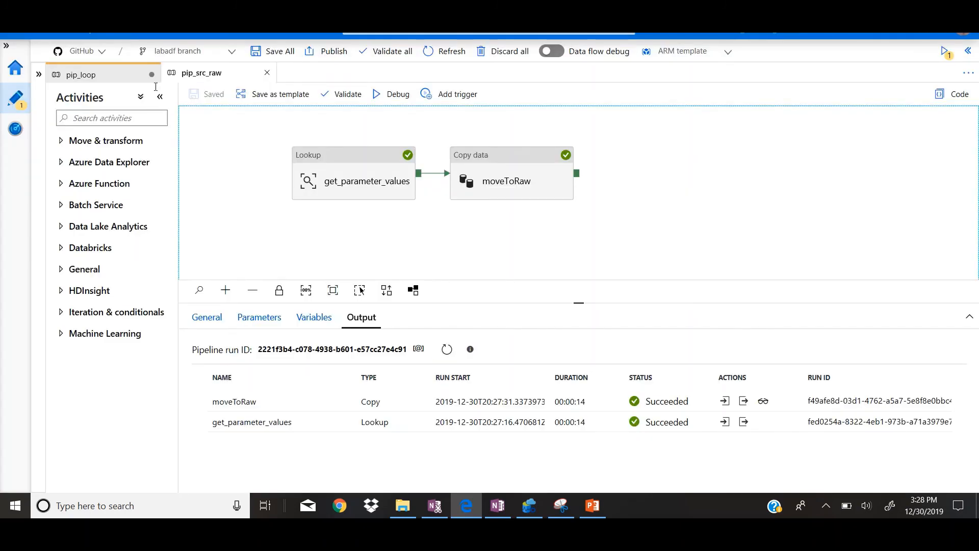
Step: Return to the pip_loop debug run in Data Factory and refresh its statuses to check the remaining pip_call_child runs
left_click(81, 75)
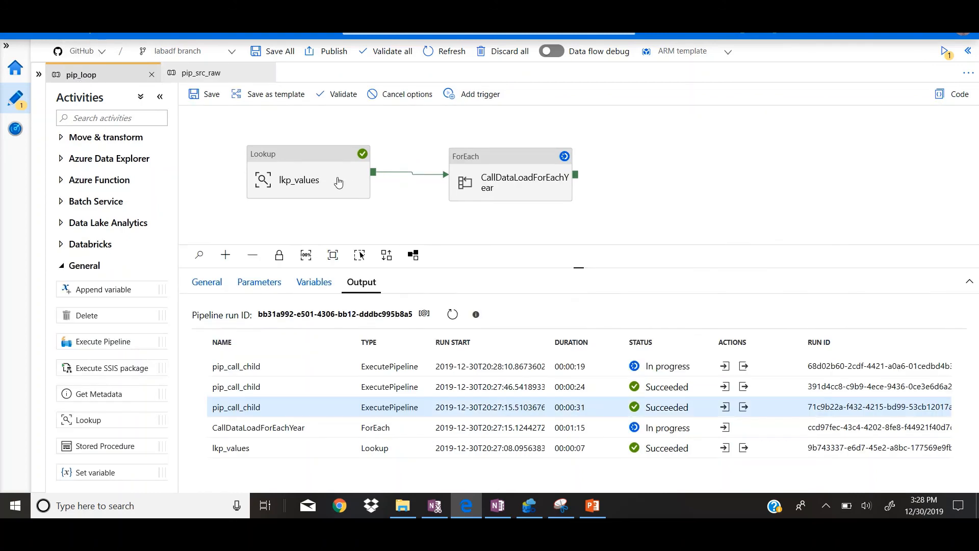
left_click(771, 197)
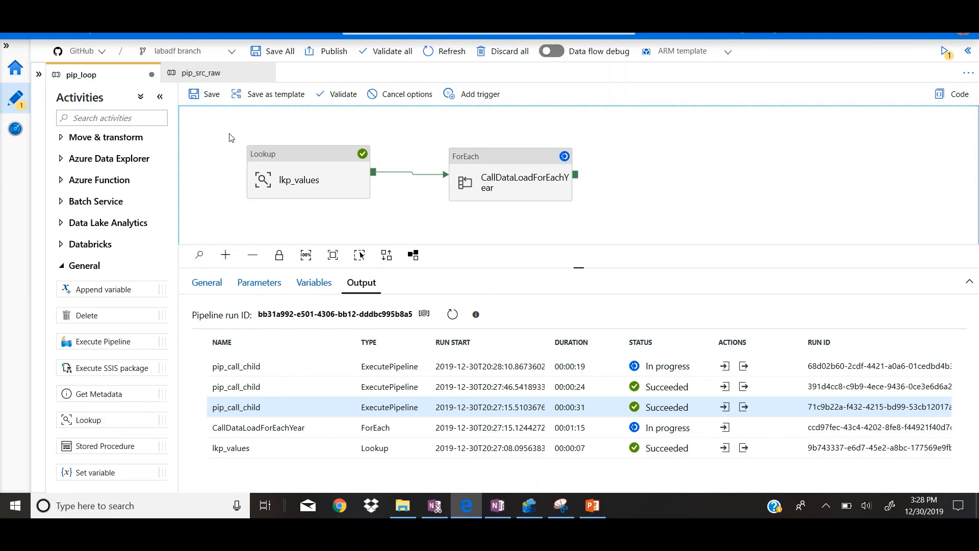
left_click(452, 314)
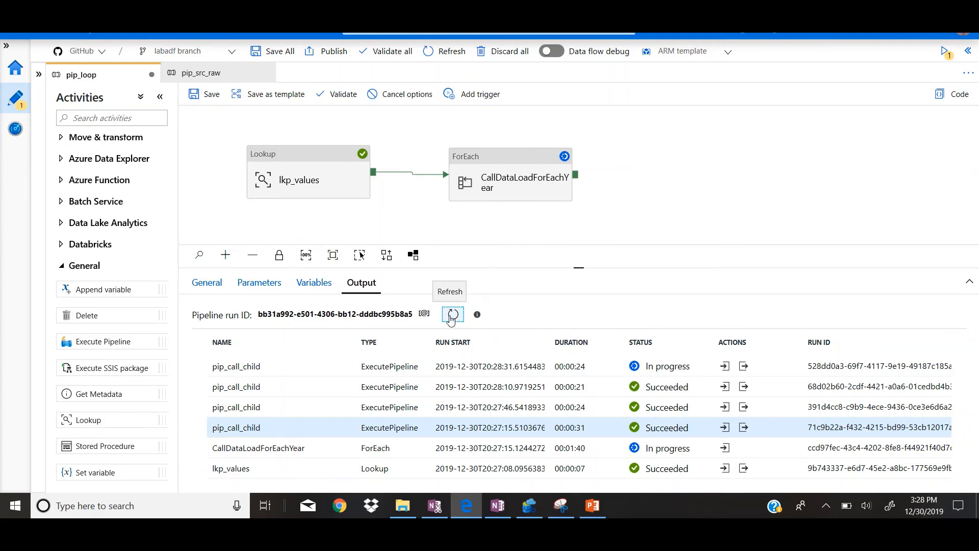
left_click(451, 320)
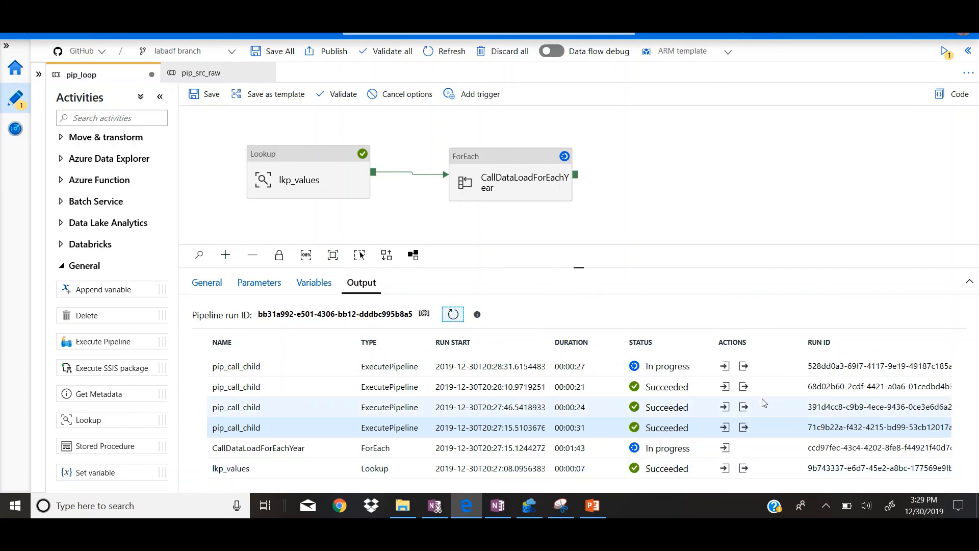
Step: Examine the feedid and year parameters in the input of the earliest pip_call_child run, and close the input
left_click(724, 428)
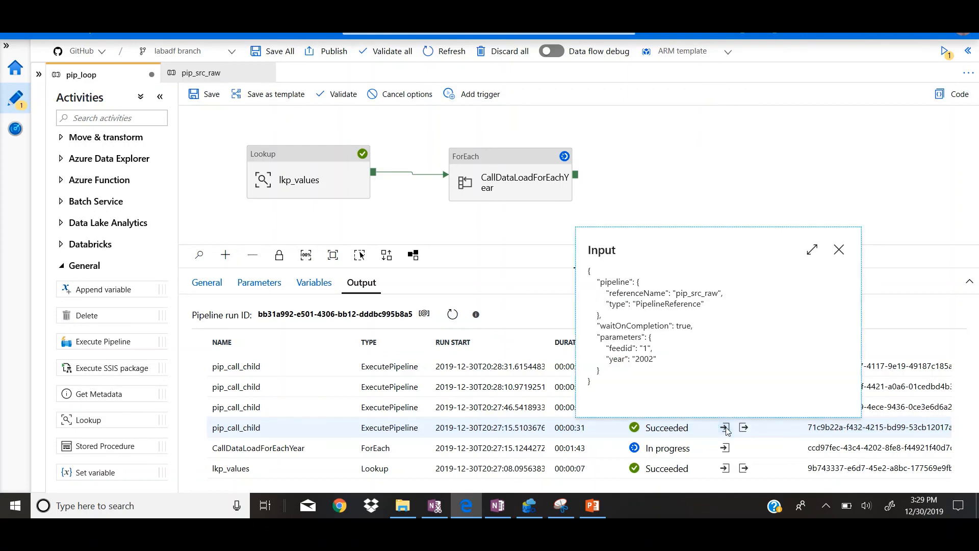
double_click(644, 348)
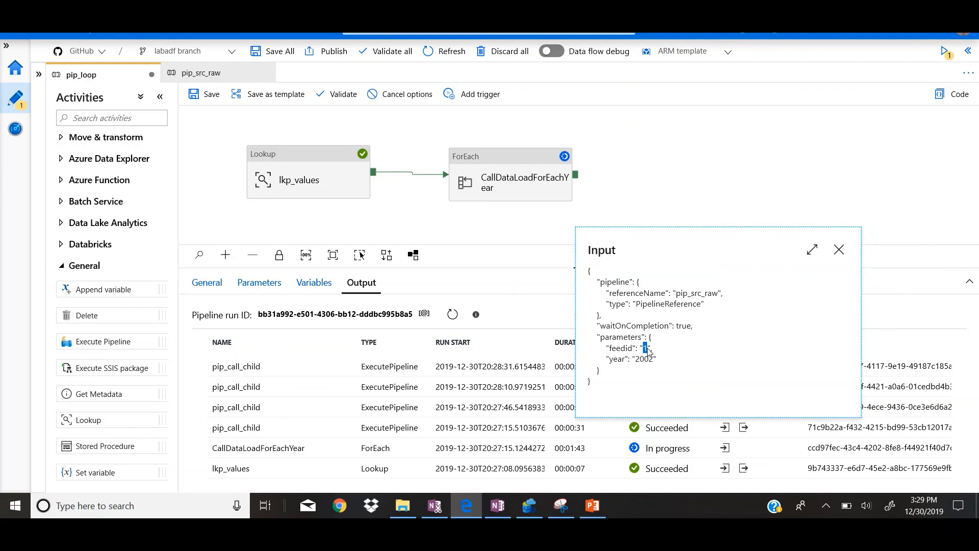
left_click_drag(636, 359, 654, 361)
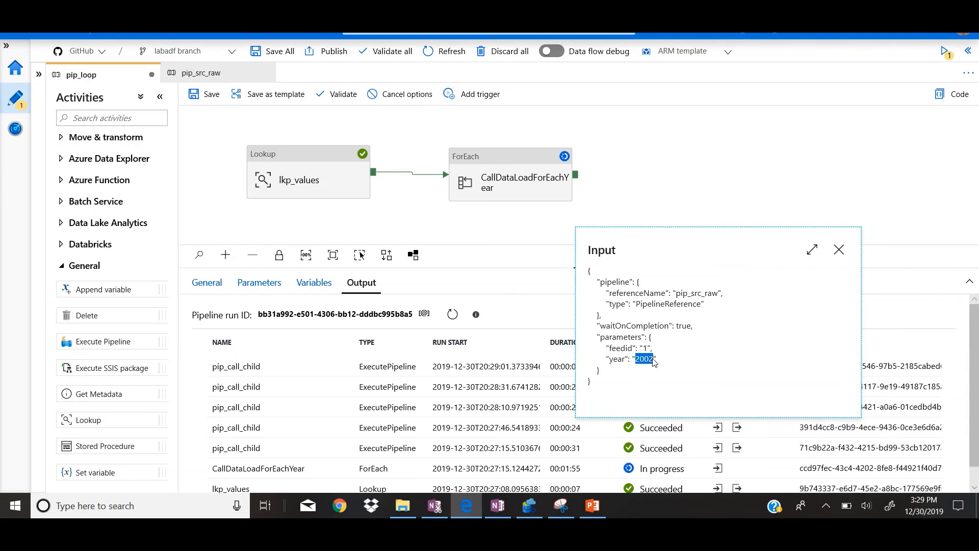
left_click(839, 250)
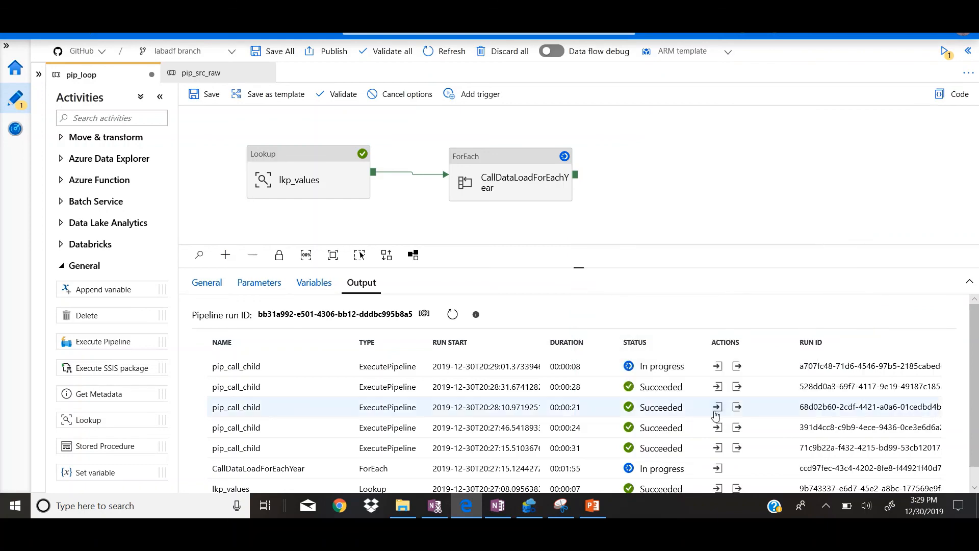
Step: Examine the input parameters and output of the pip_call_child run started at 20:28:31, and refresh the pip_loop run statuses
left_click(718, 387)
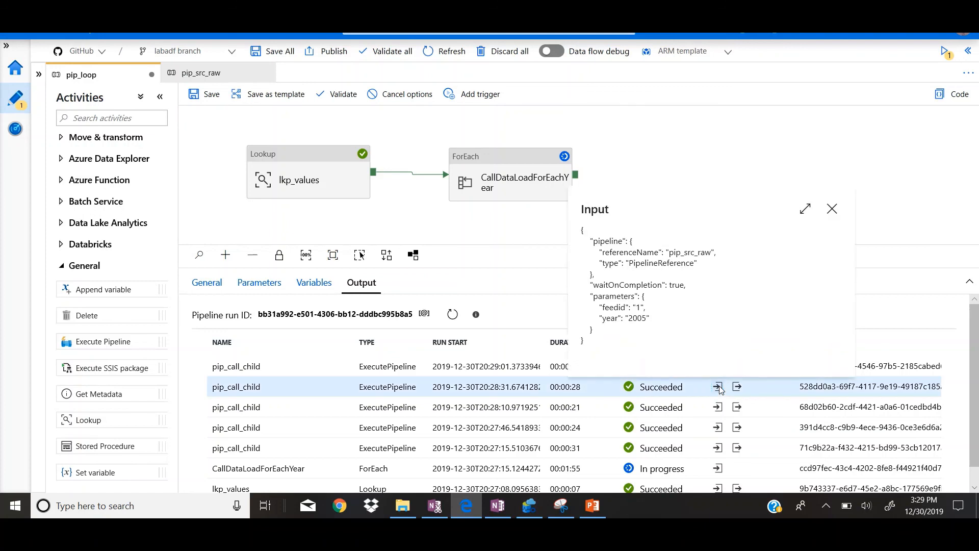
left_click(832, 208)
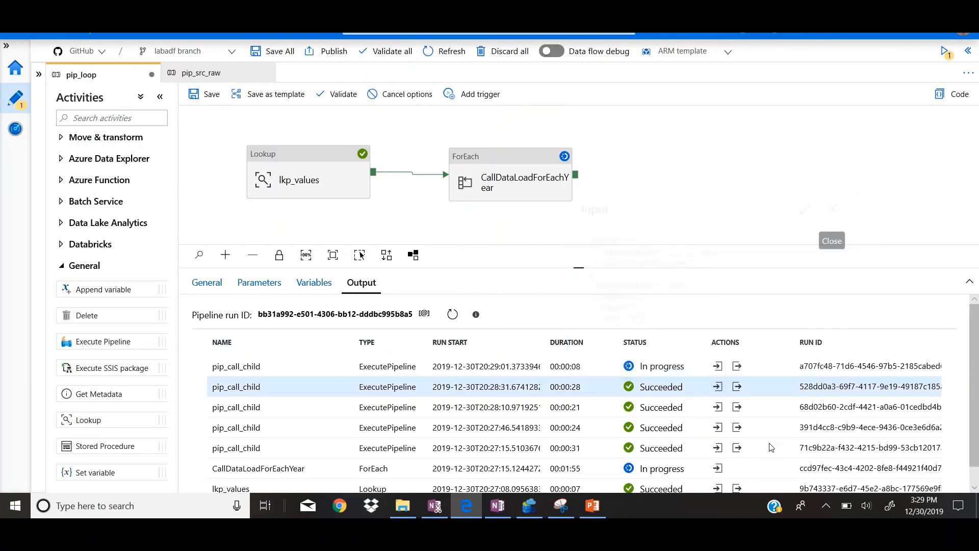
left_click(738, 387)
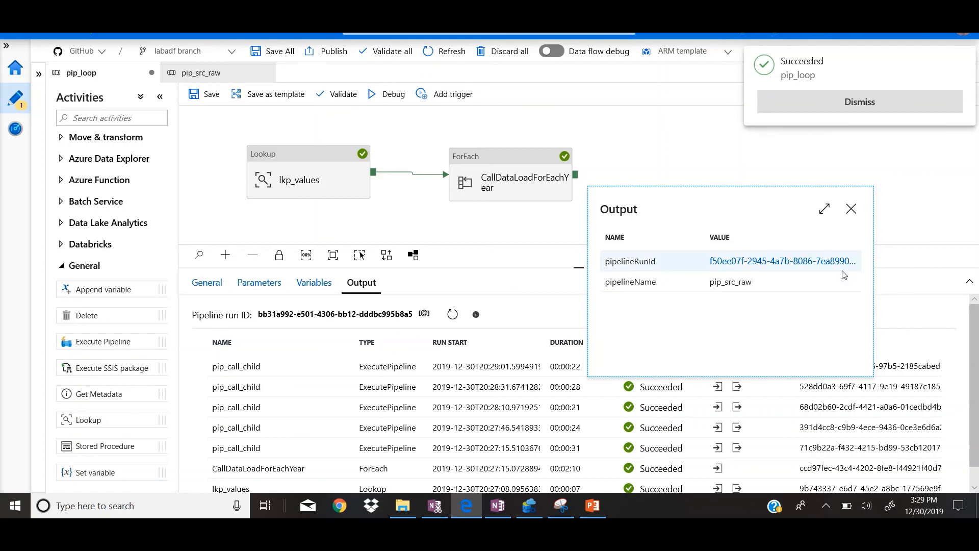
left_click(851, 208)
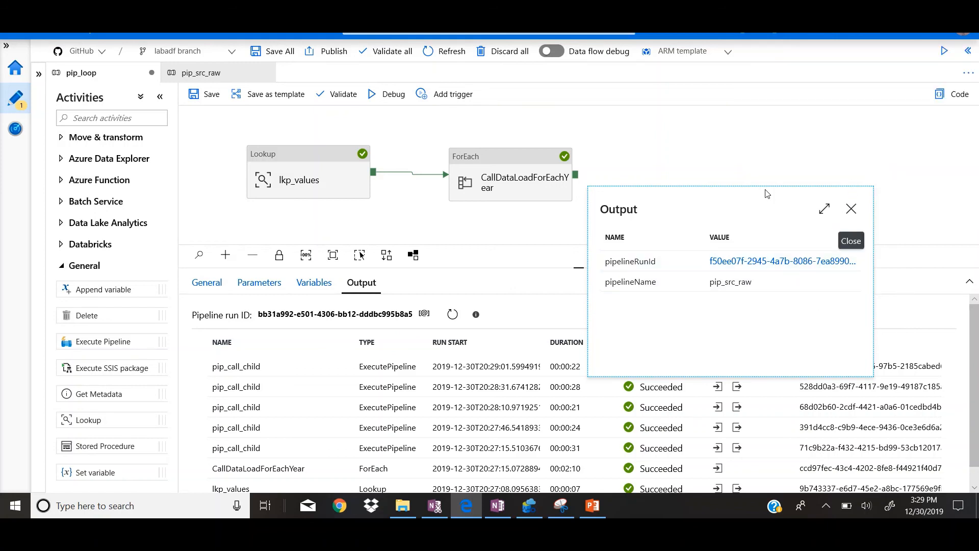
left_click(453, 315)
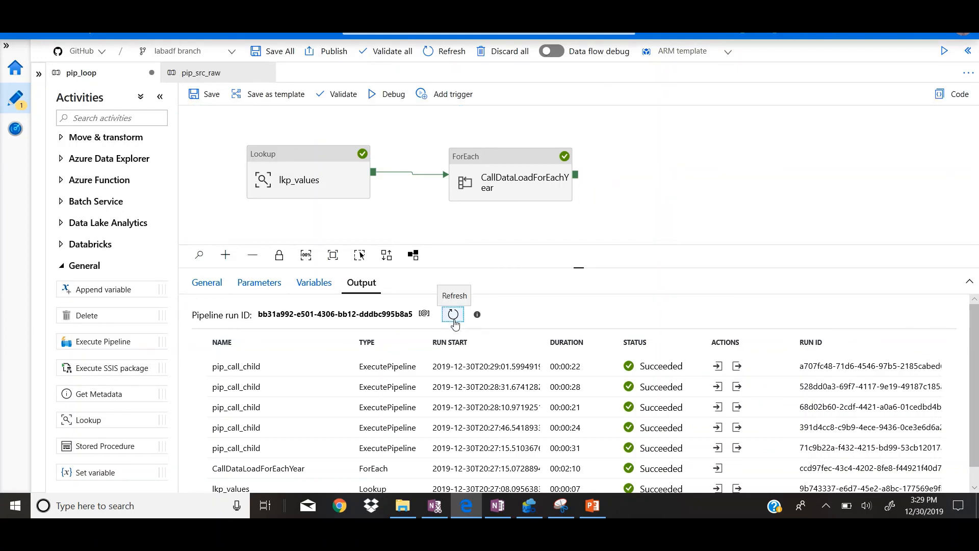
Step: Switch to Storage Explorer, refresh the LegalBusiness folder to check the complete set of yearly files, and return to pip_loop in Data Factory
left_click(724, 181)
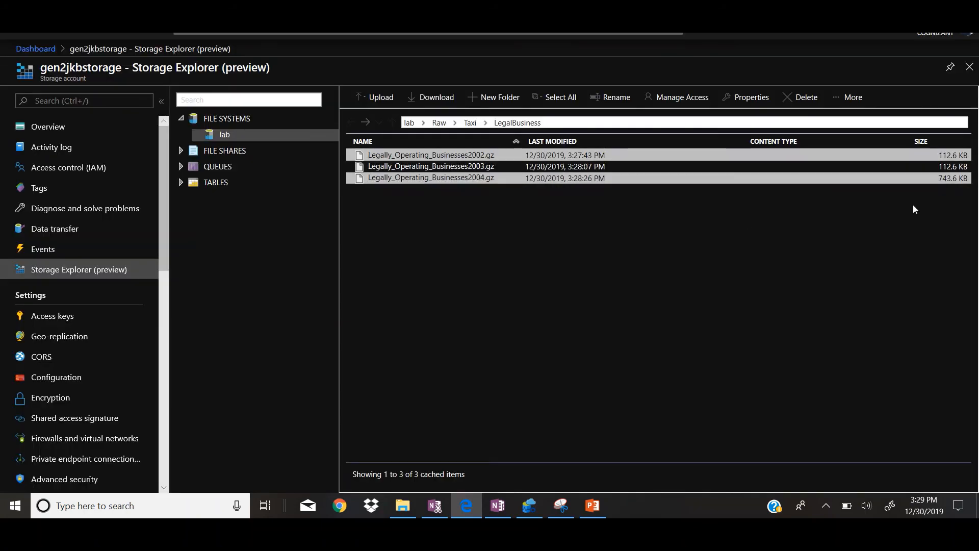
left_click(850, 97)
left_click(839, 122)
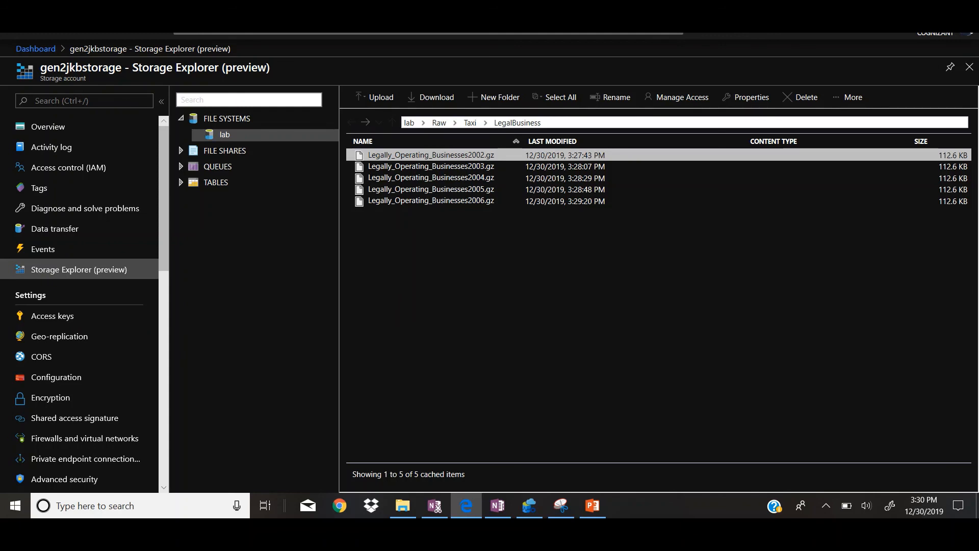
left_click(663, 16)
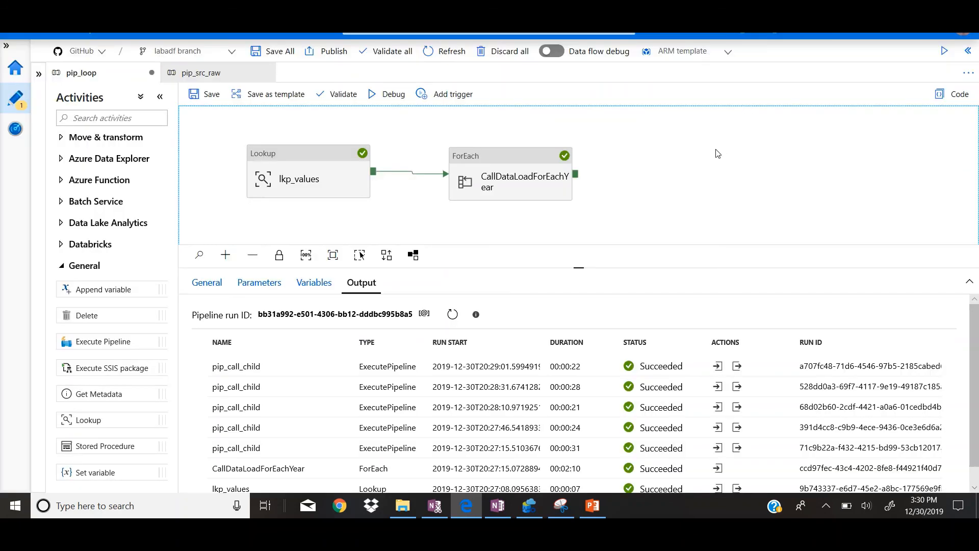